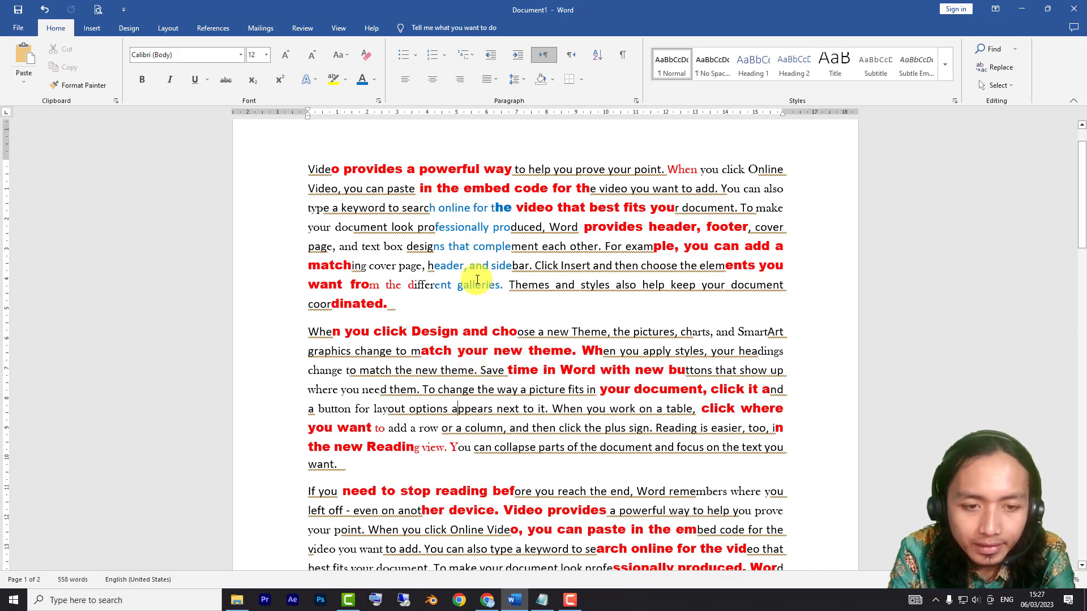
Examine the vertical blocks of differing font and colour formatting across the paragraphs of the sample document.
scroll(483, 304, "down", 2)
scroll(483, 305, "up", 3)
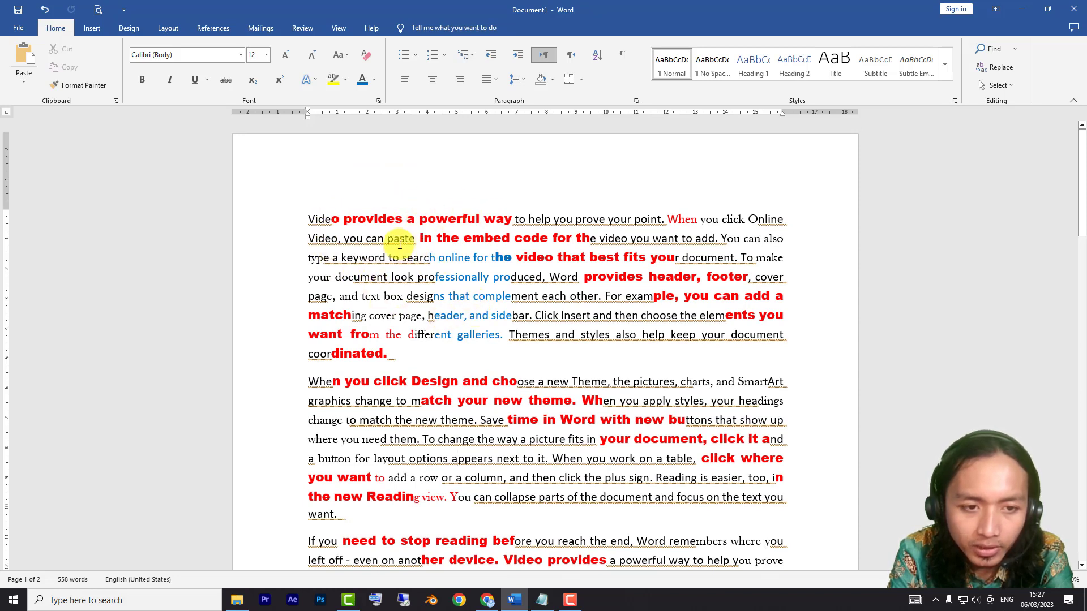
left_click_drag(334, 220, 671, 296)
left_click(656, 316)
scroll(515, 340, "down", 2)
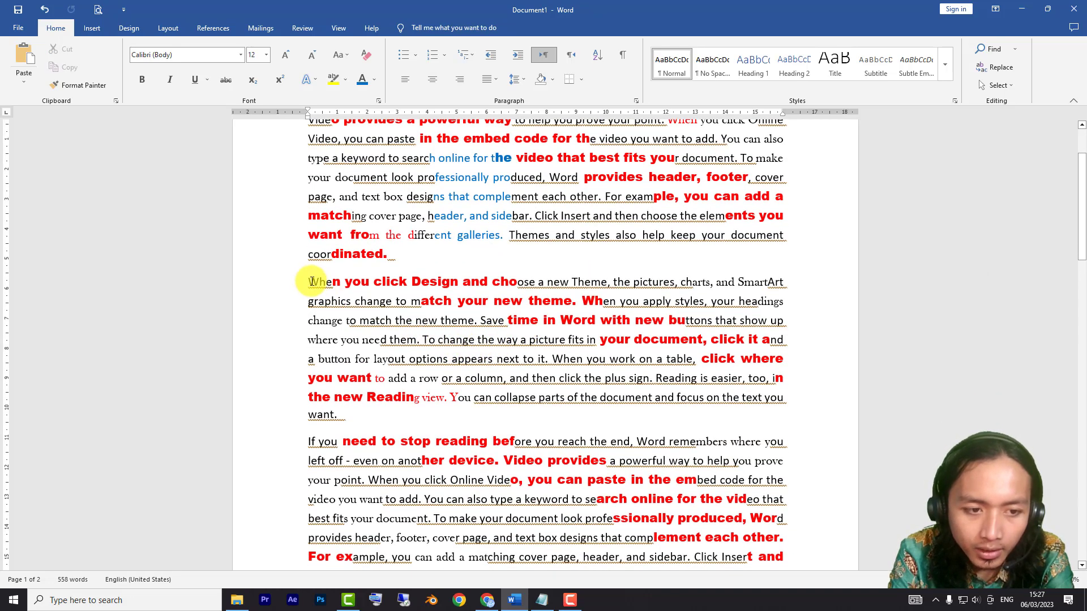
left_click_drag(307, 282, 456, 338)
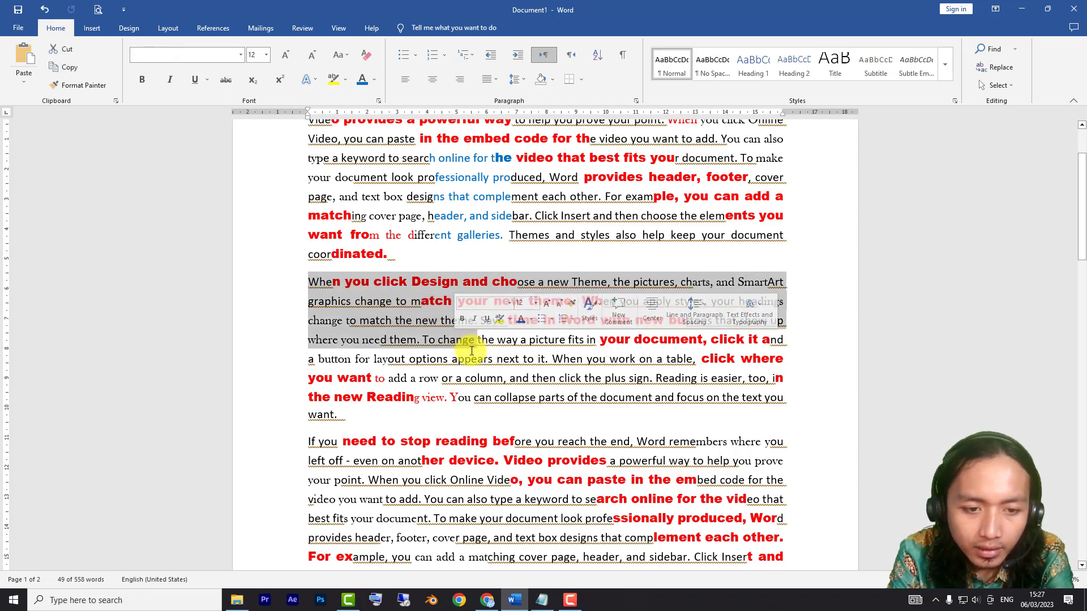
left_click(471, 358)
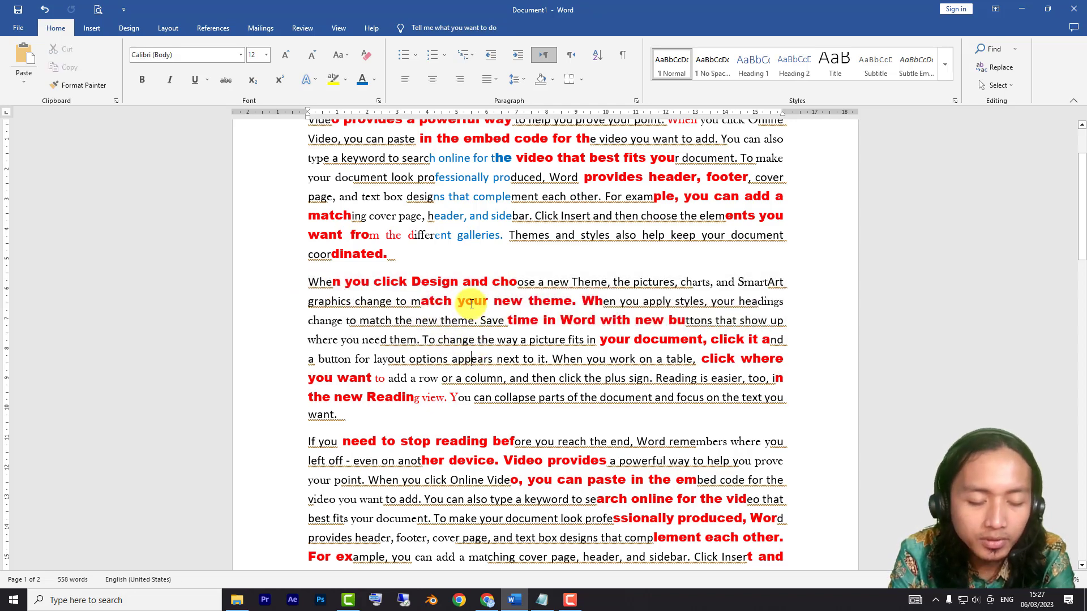
left_click_drag(463, 282, 486, 378)
left_click(486, 378)
scroll(493, 400, "up", 2)
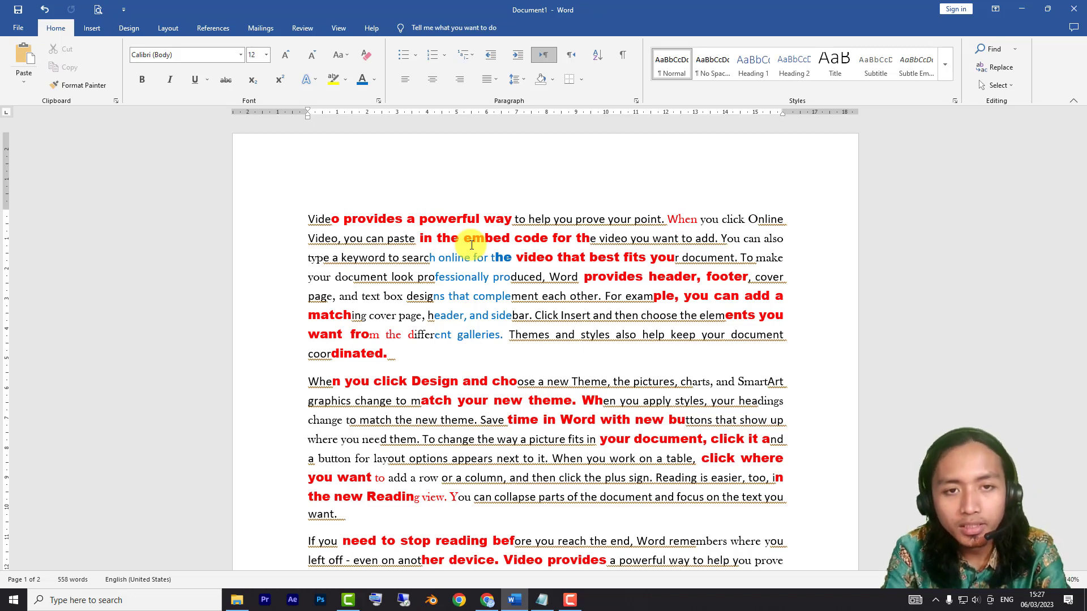
left_click(2, 4)
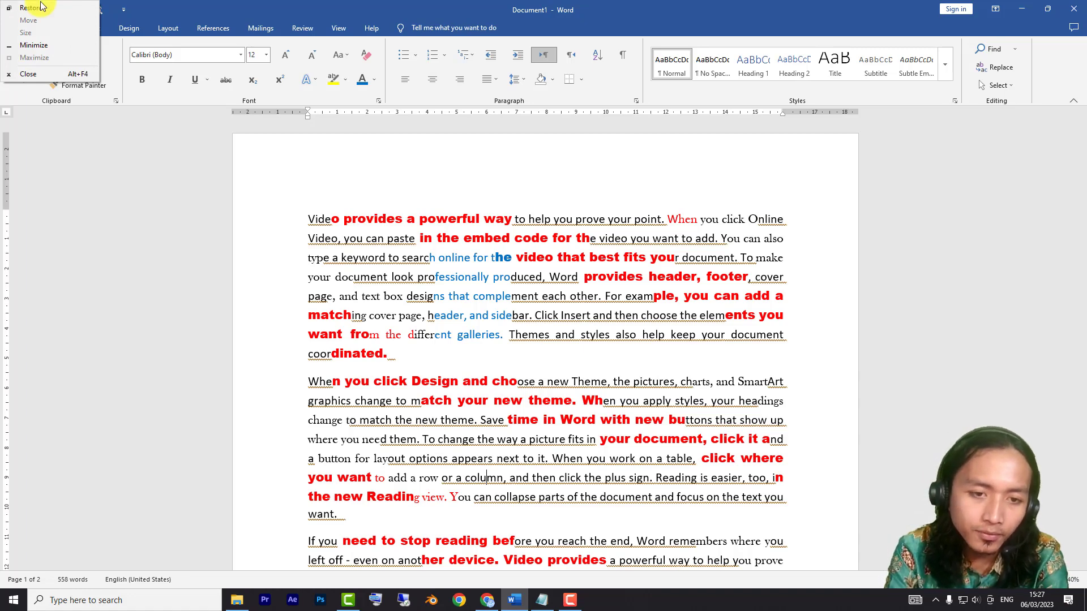
left_click(445, 258)
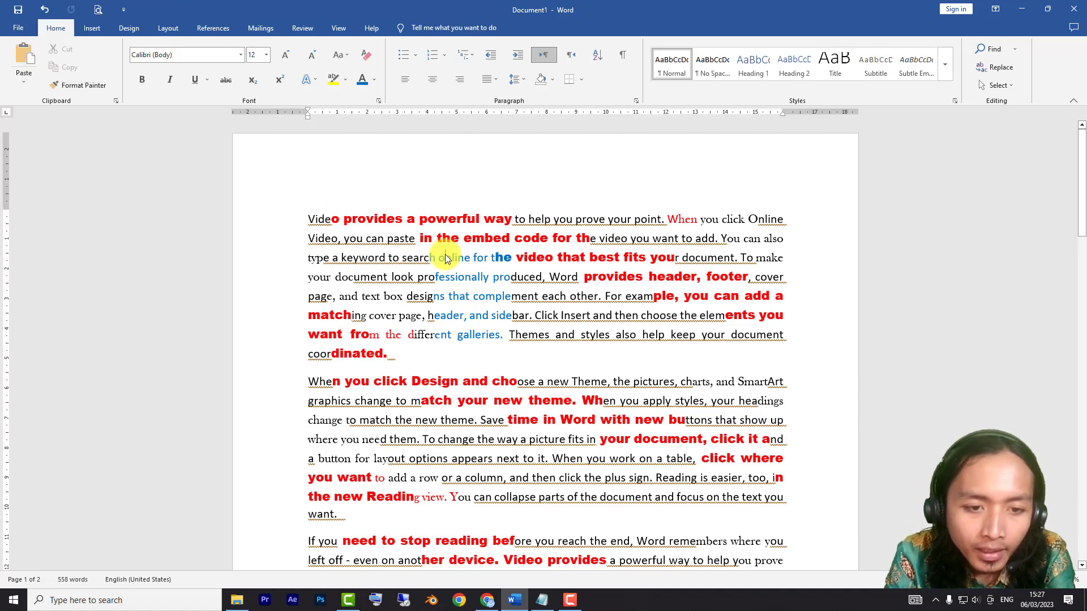
scroll(444, 254, "down", 2)
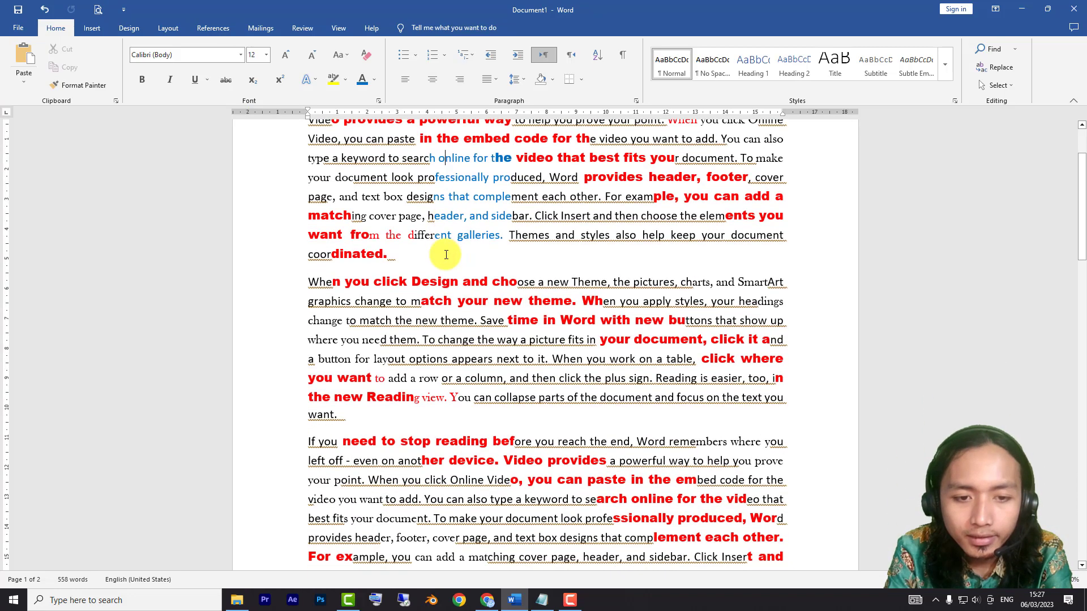
scroll(444, 252, "up", 2)
left_click_drag(369, 219, 490, 258)
left_click(518, 334)
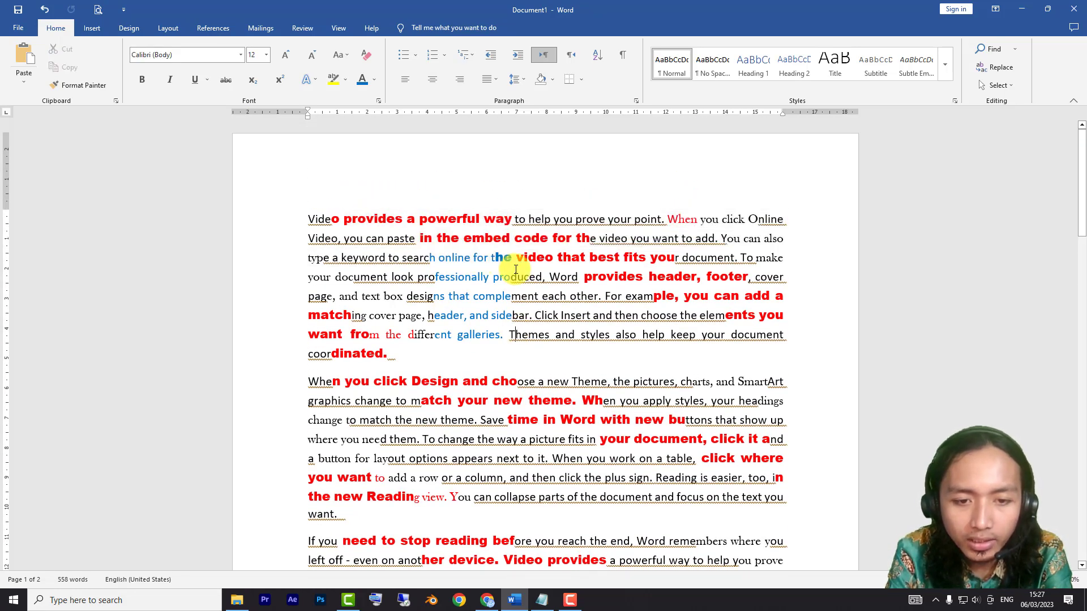
scroll(509, 310, "down", 2)
scroll(514, 310, "up", 2)
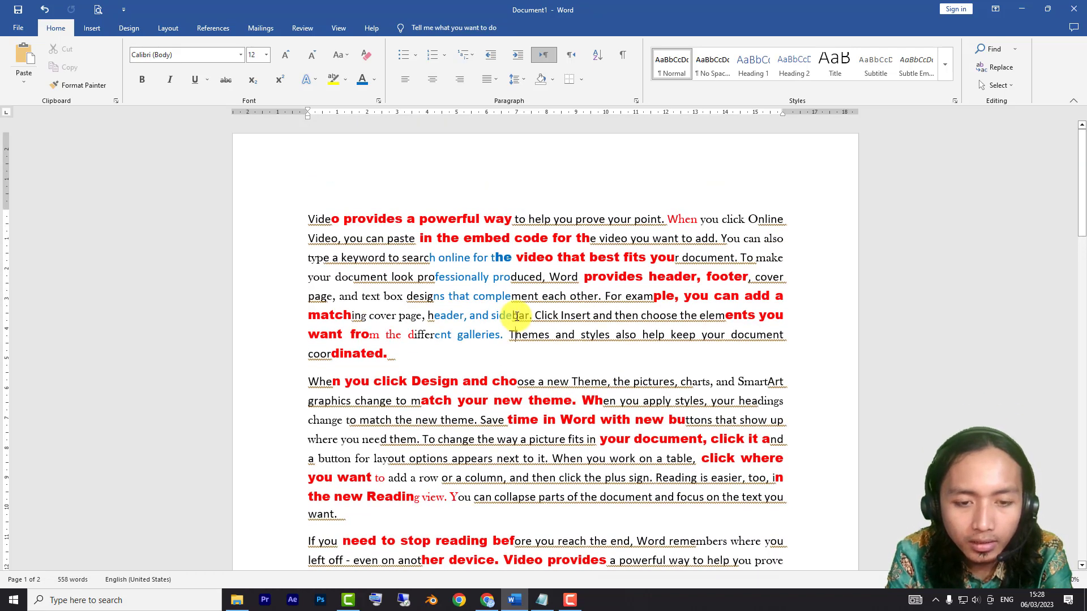
scroll(516, 317, "down", 1)
scroll(516, 317, "up", 1)
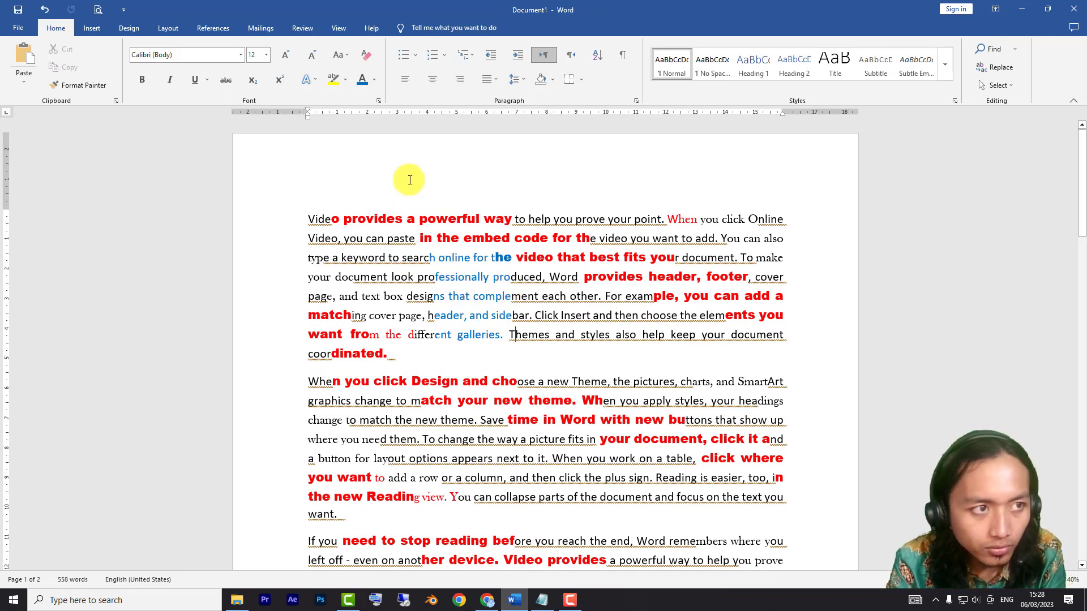
Create a new blank document and fill it with generated random sample paragraphs.
left_click(15, 26)
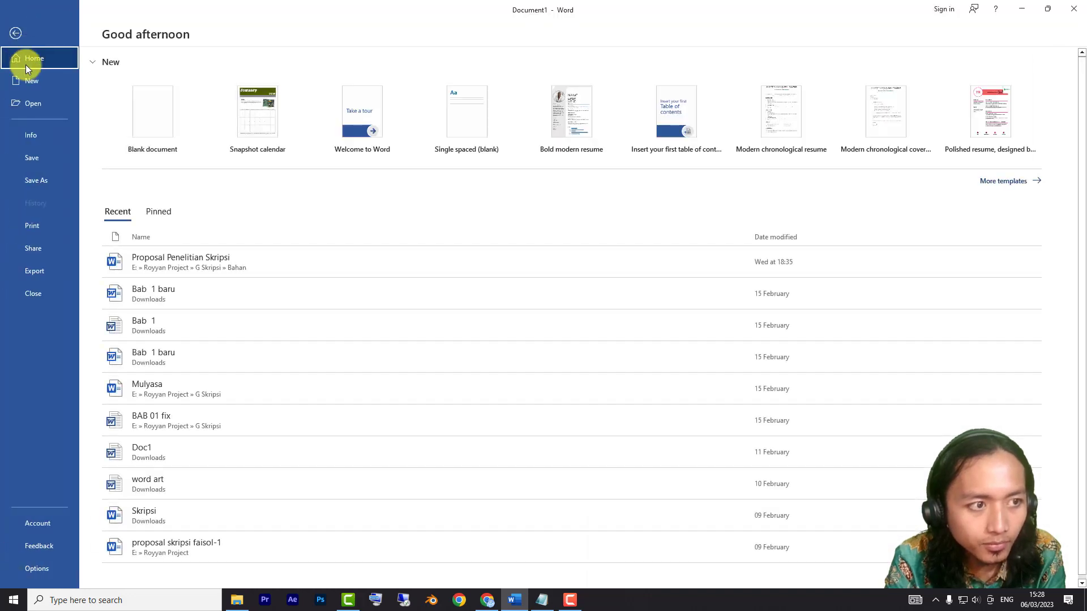
left_click(28, 86)
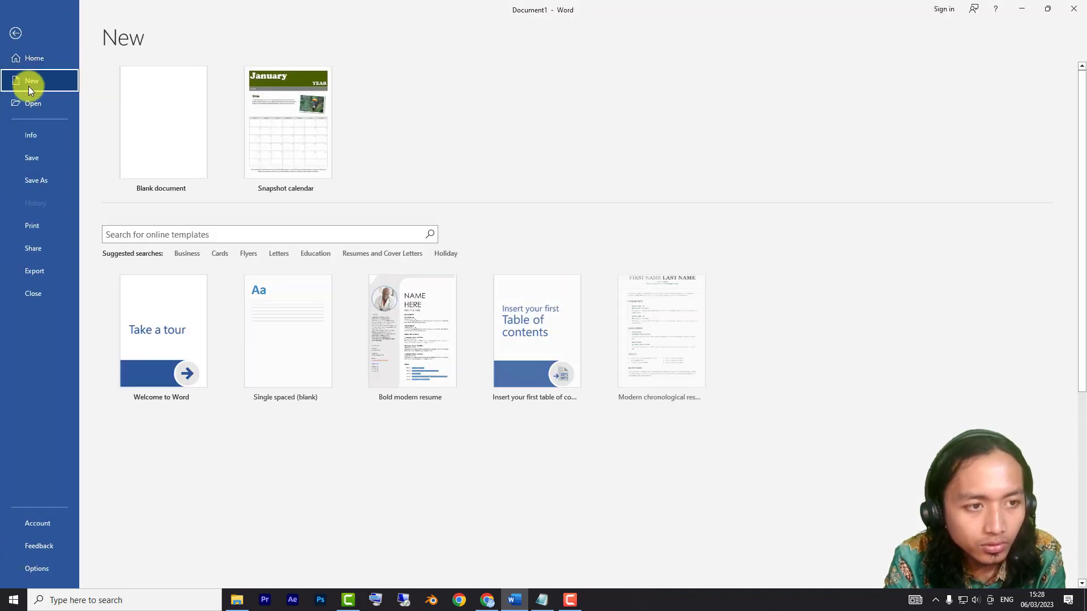
left_click(154, 124)
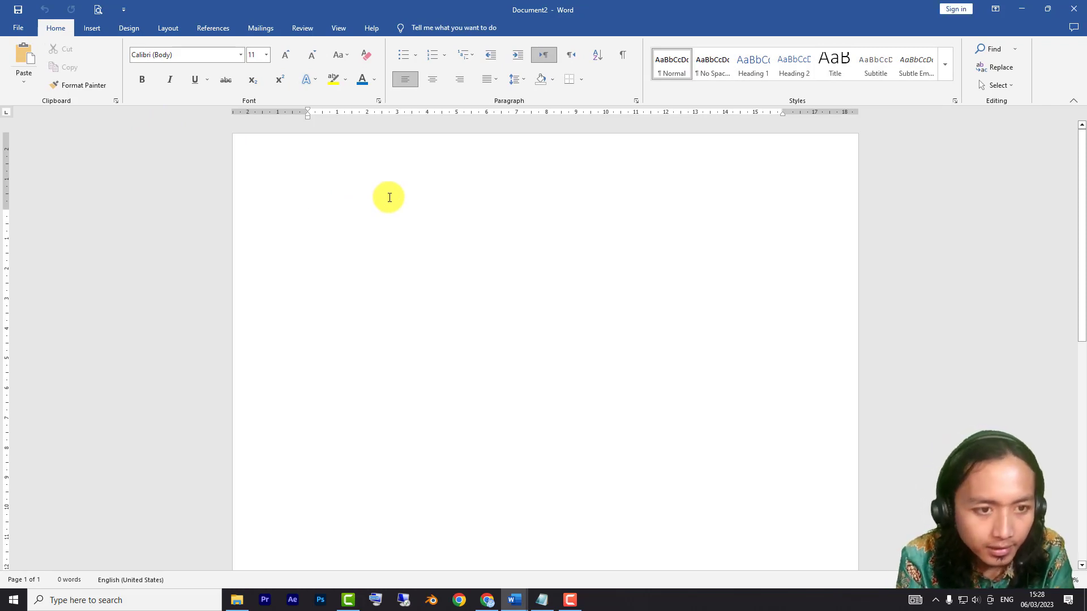
type("=ra")
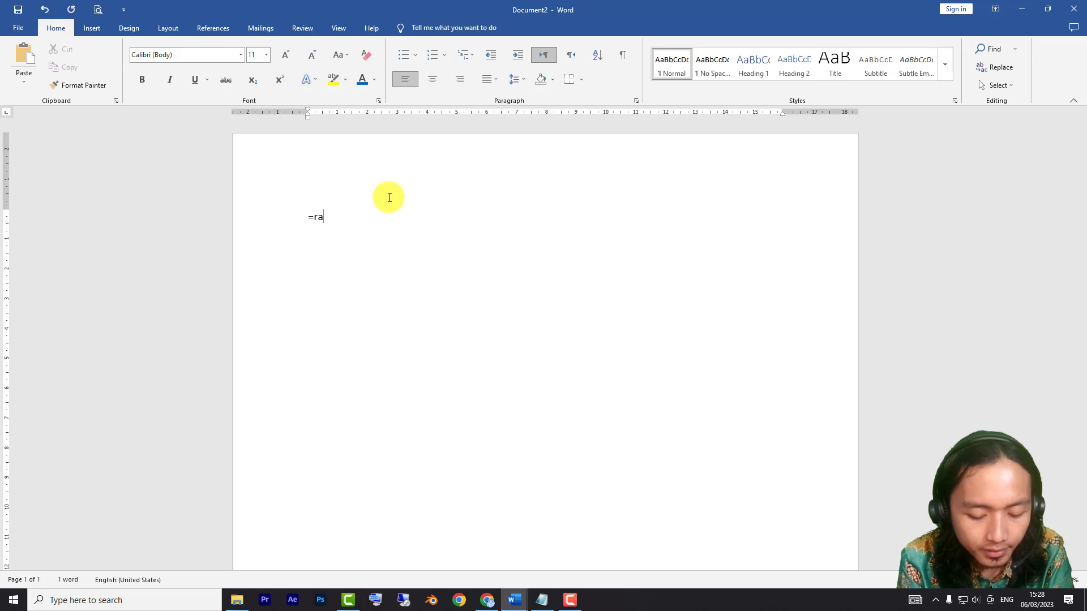
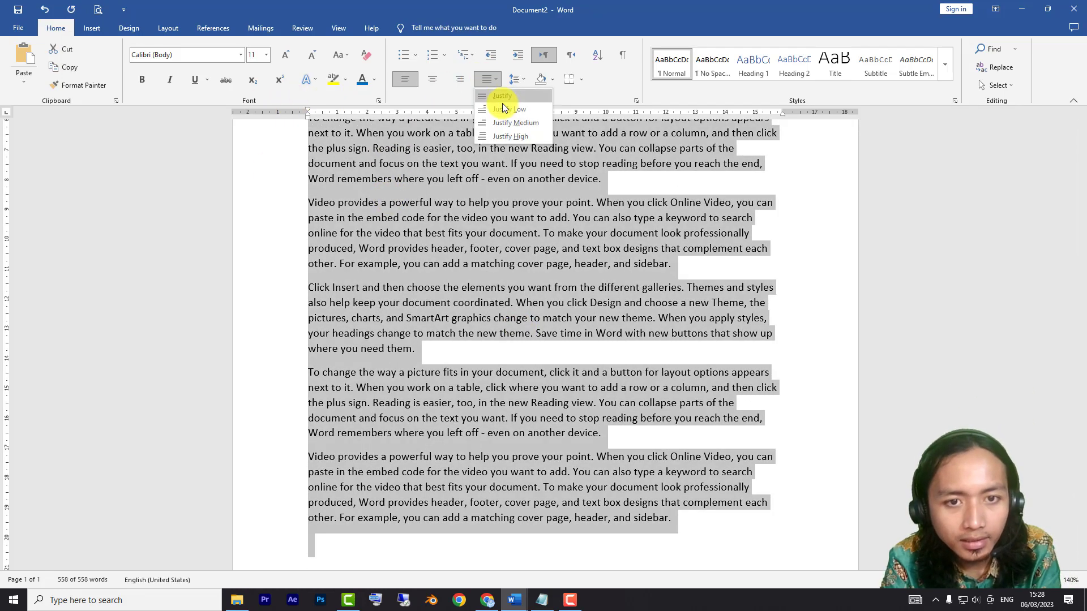
Justify all the sample paragraphs and clear the selection.
left_click(486, 83)
scroll(489, 219, "up", 5)
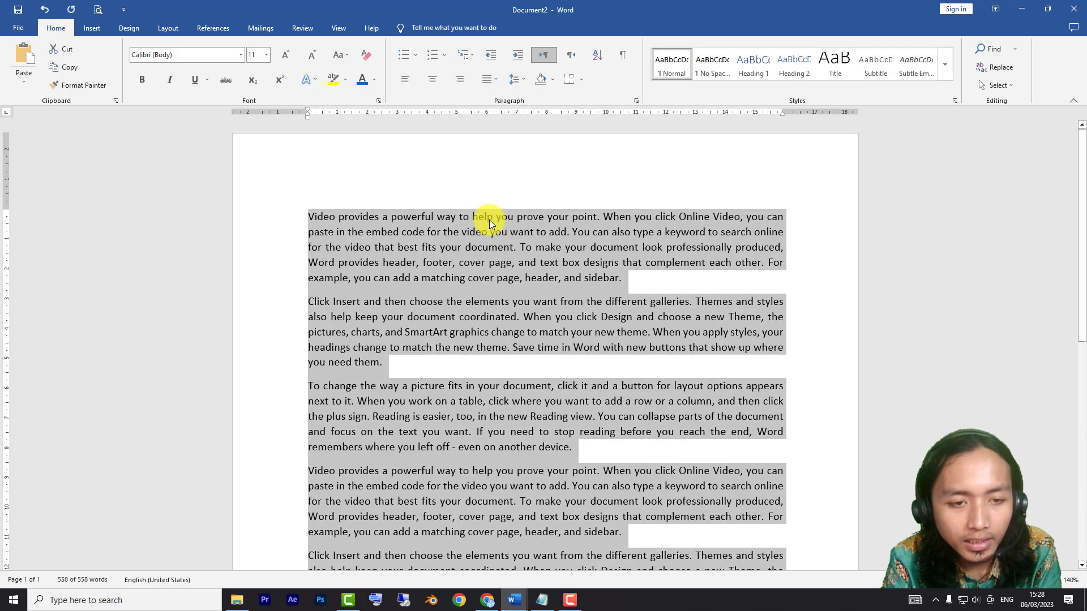
left_click(518, 263)
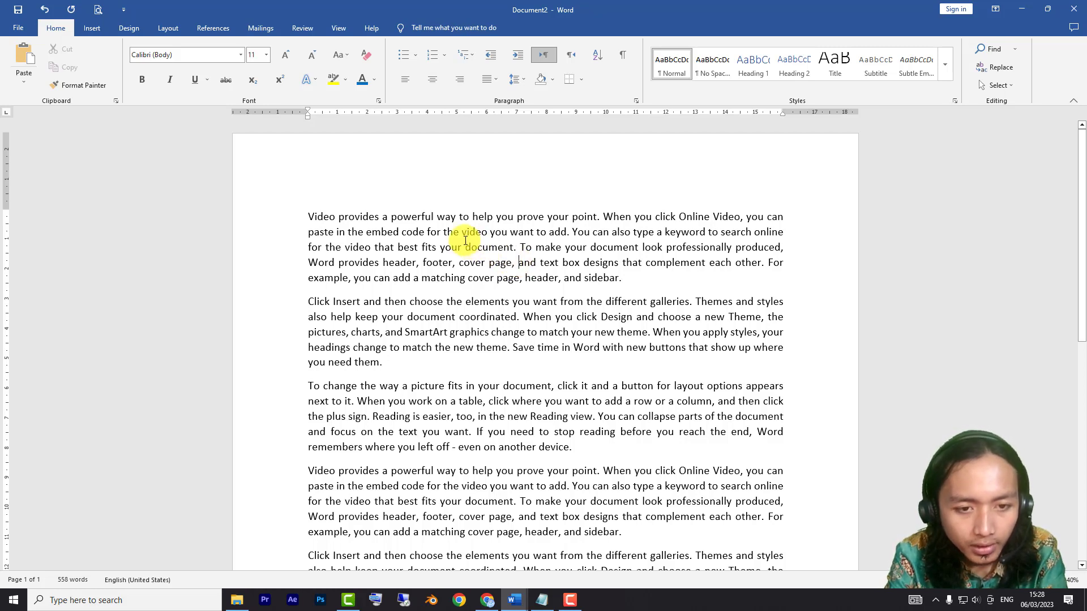
Try selecting a narrow vertical block of text down the lines from "a powerful" in the first paragraph, and clear the selection.
key("alt")
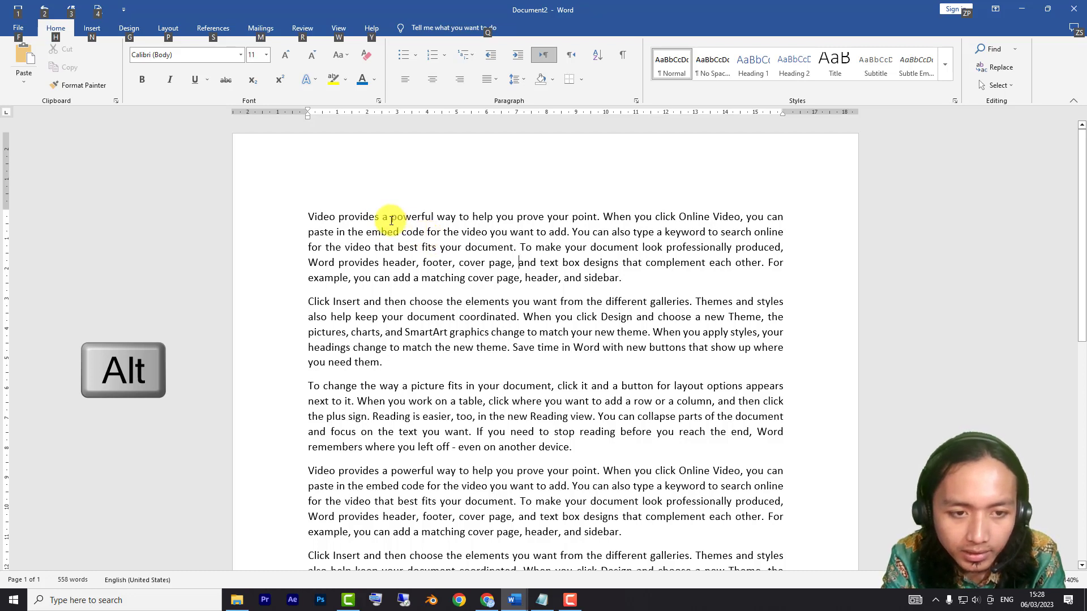
left_click_drag(379, 211, 417, 249)
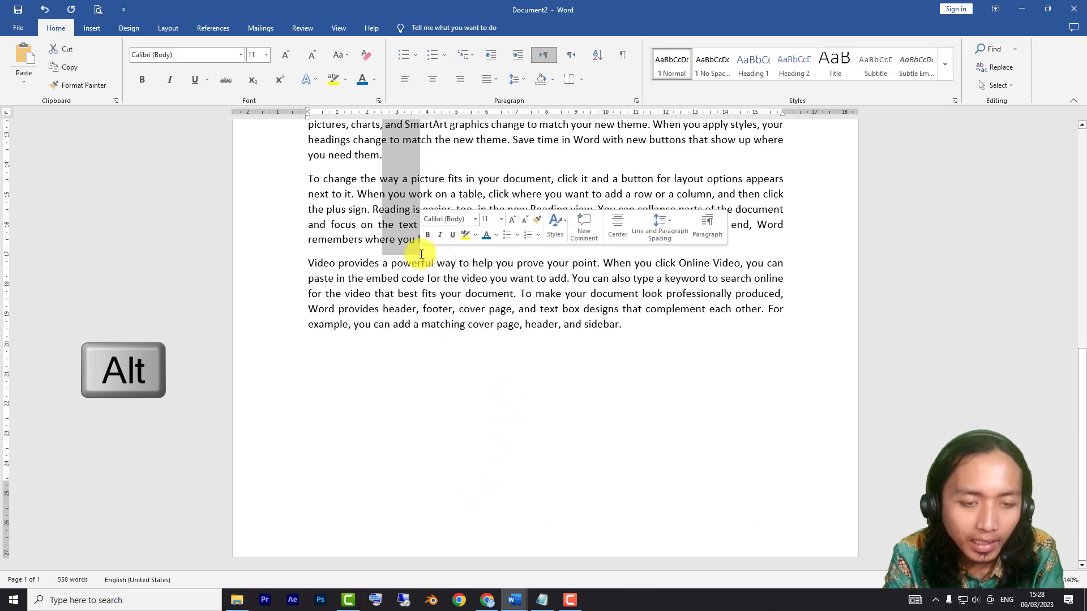
scroll(422, 254, "up", 10)
left_click(424, 263)
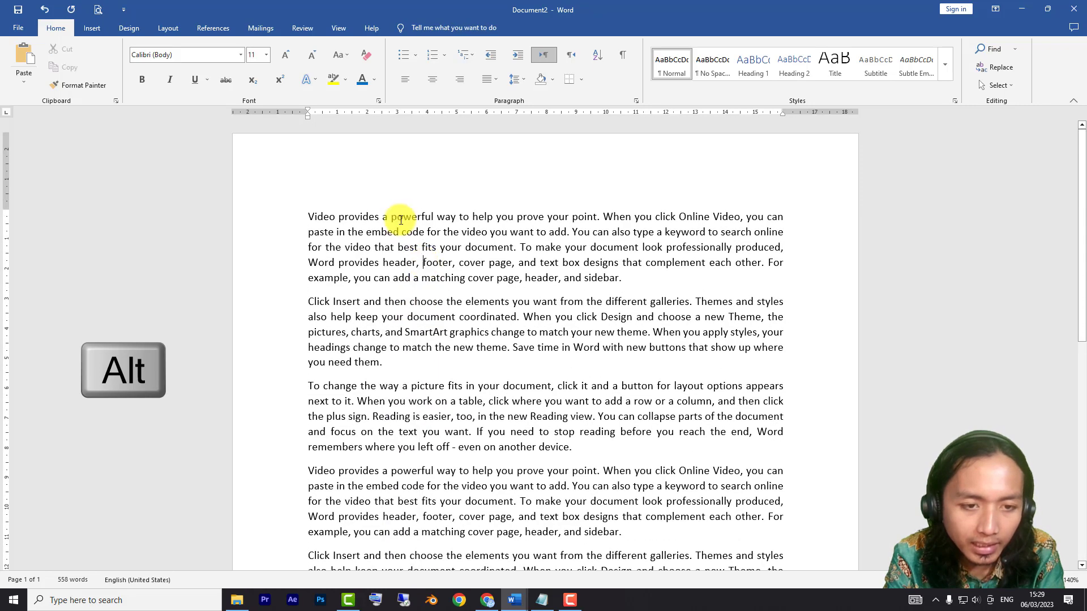
left_click_drag(385, 218, 425, 274)
left_click(386, 216)
Try ordinary continuous text selections starting in the first line and running into the following paragraphs, clearing each selection.
left_click_drag(385, 217, 515, 316)
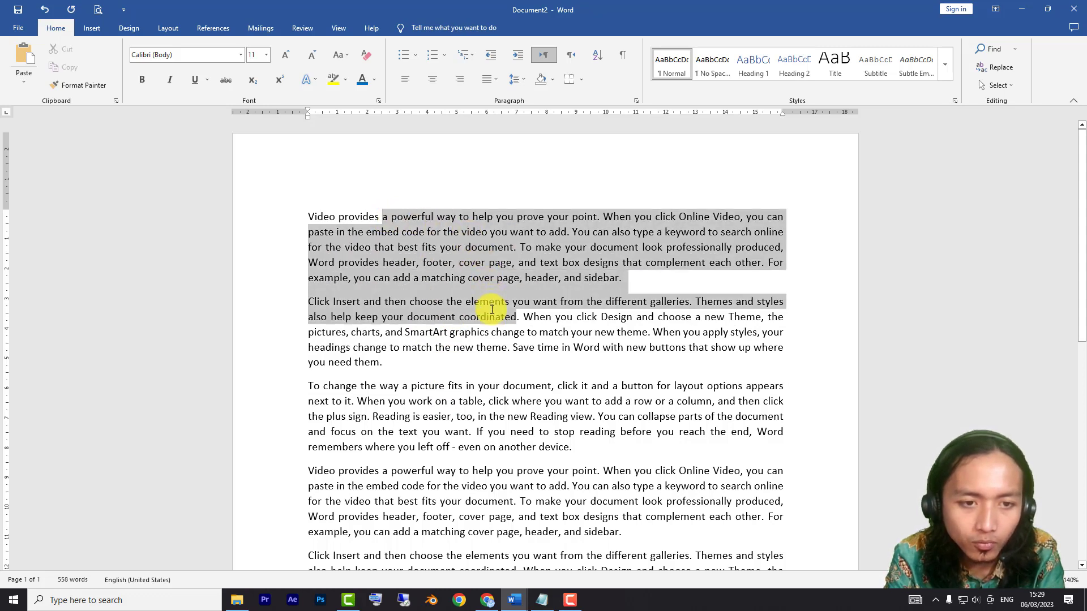
left_click(387, 219)
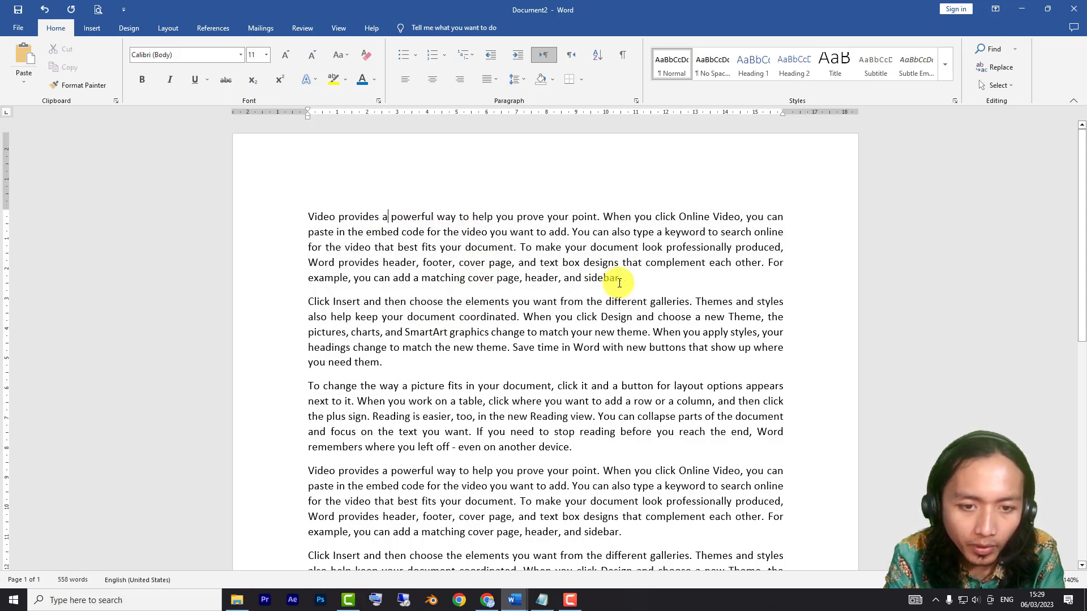
left_click_drag(375, 215, 425, 329)
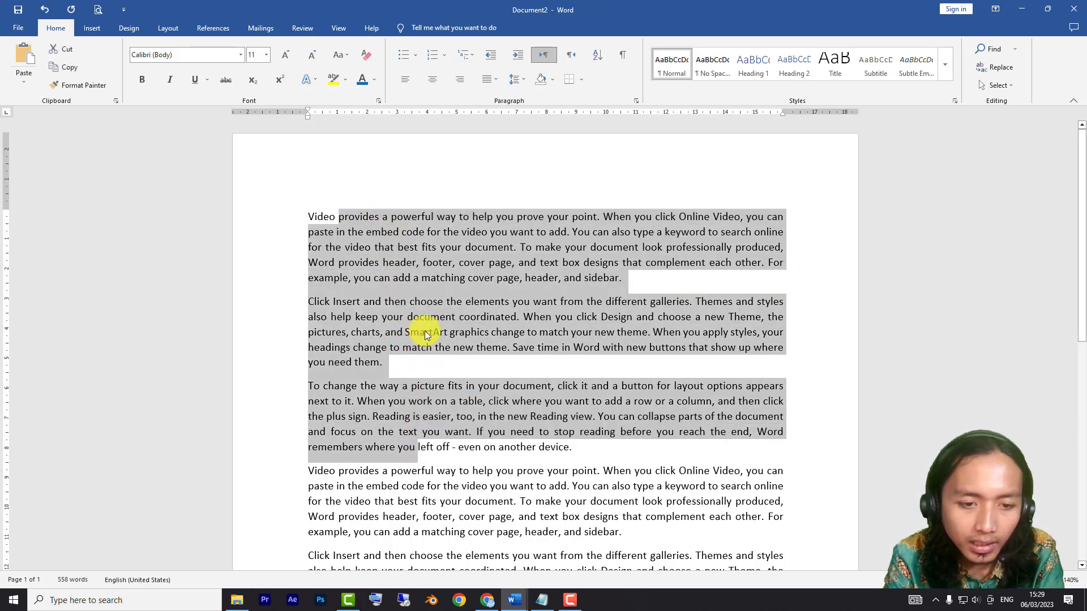
left_click(424, 330)
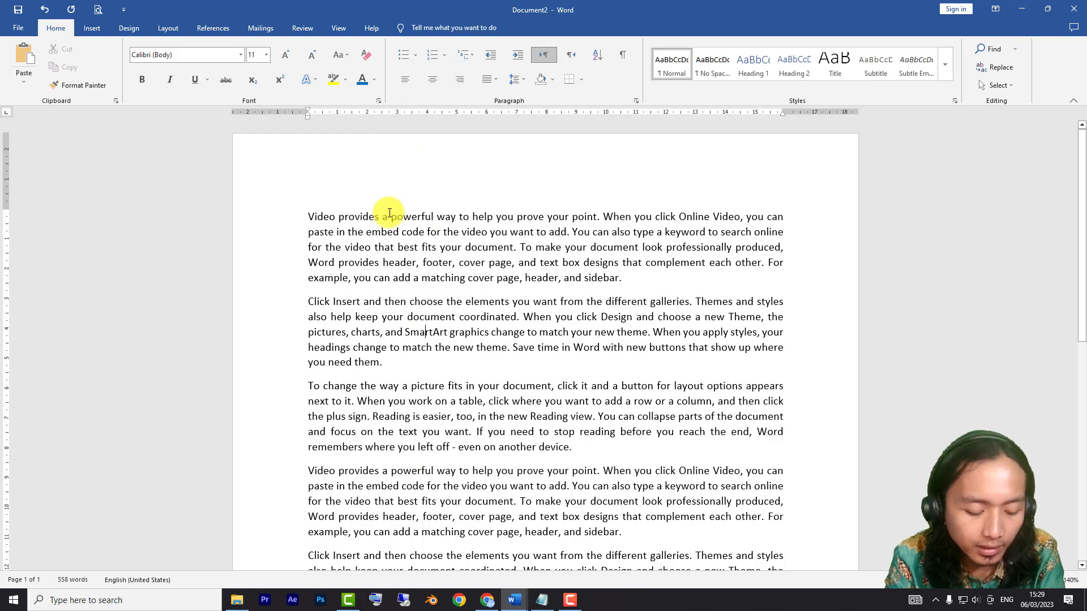
left_click_drag(388, 214, 365, 233)
left_click(366, 231)
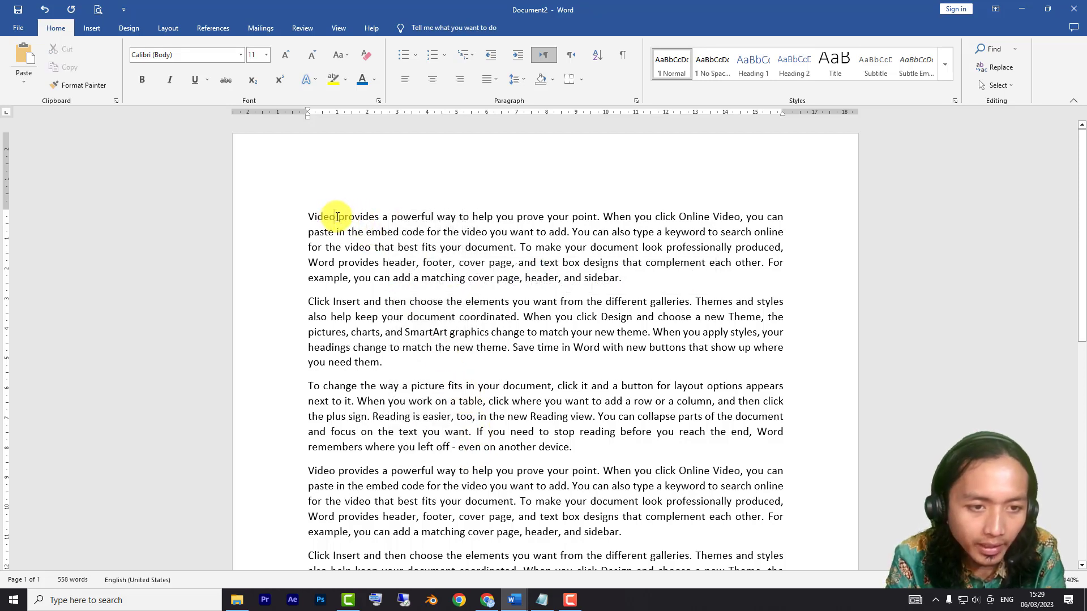
Format a vertical text block spanning the first two paragraphs, starting at "provides a powerf", in red with the Cooper Black font.
left_click_drag(338, 216, 423, 363)
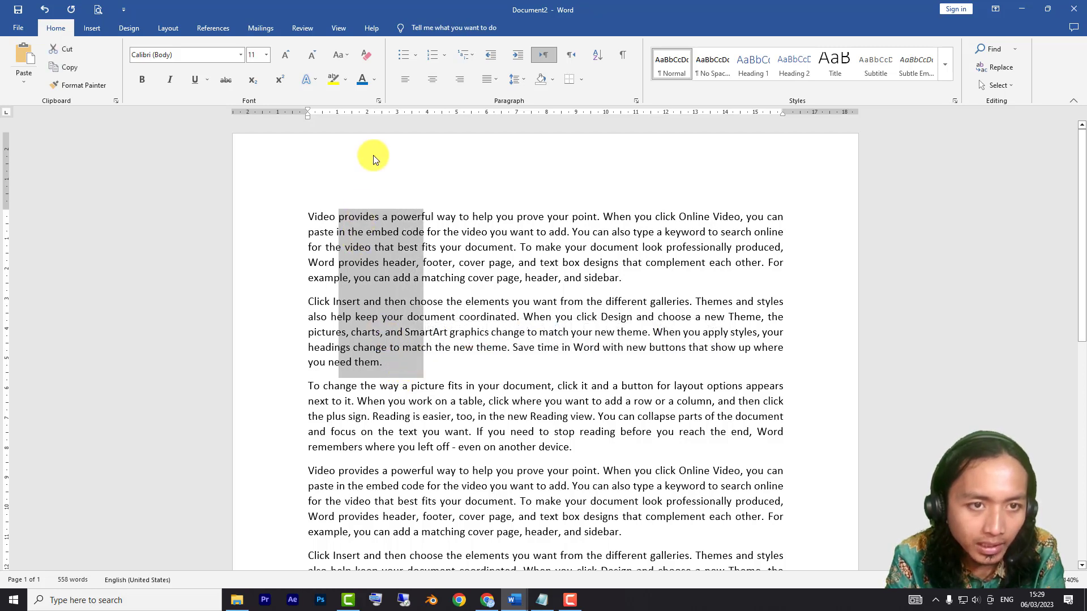
left_click(372, 79)
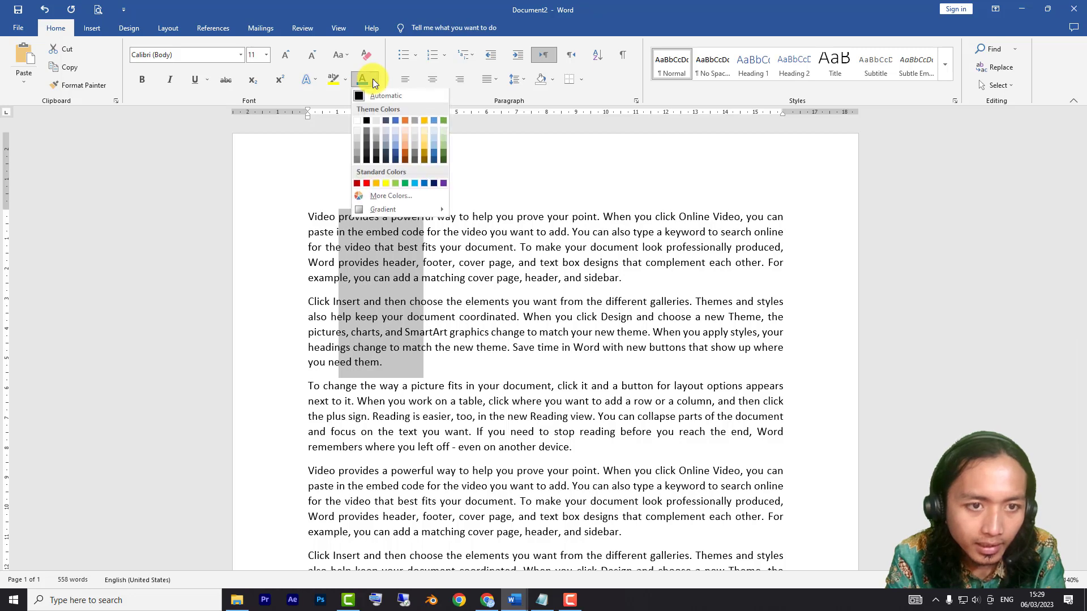
left_click(368, 185)
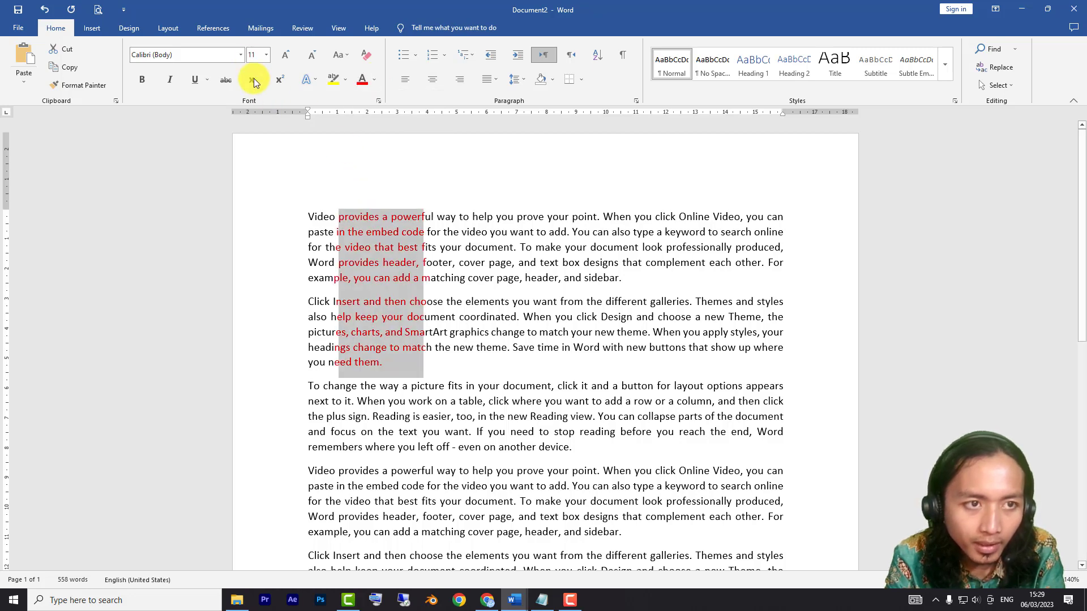
left_click(236, 55)
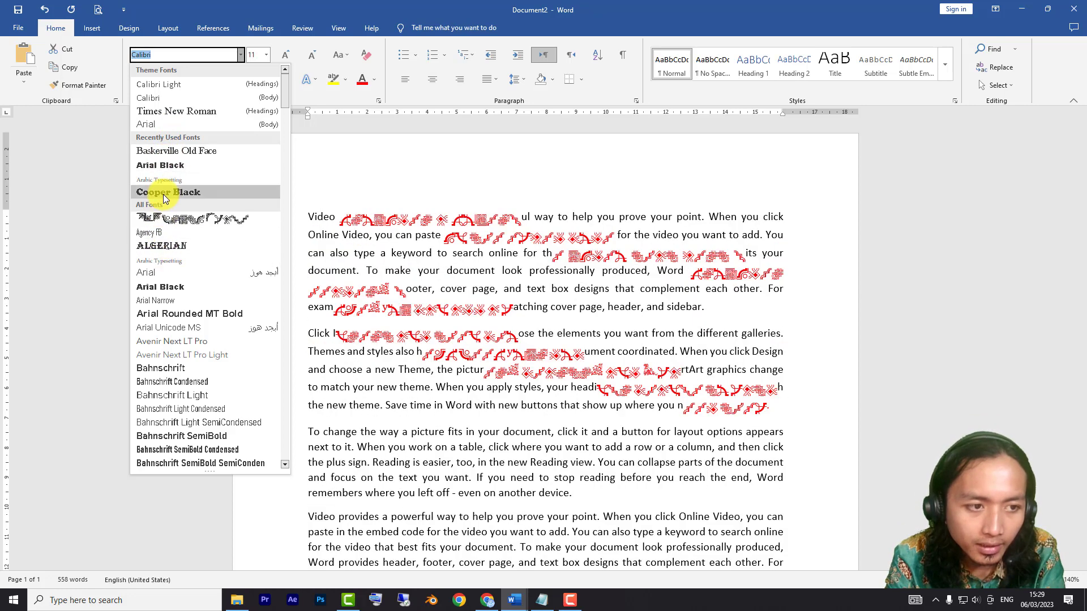
left_click(164, 192)
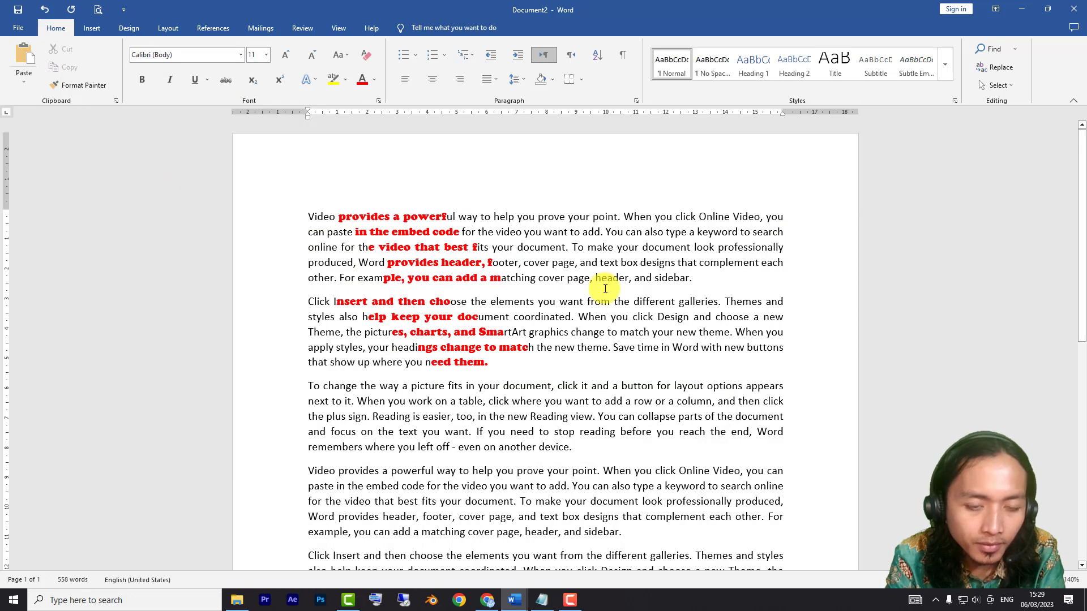
left_click(679, 301)
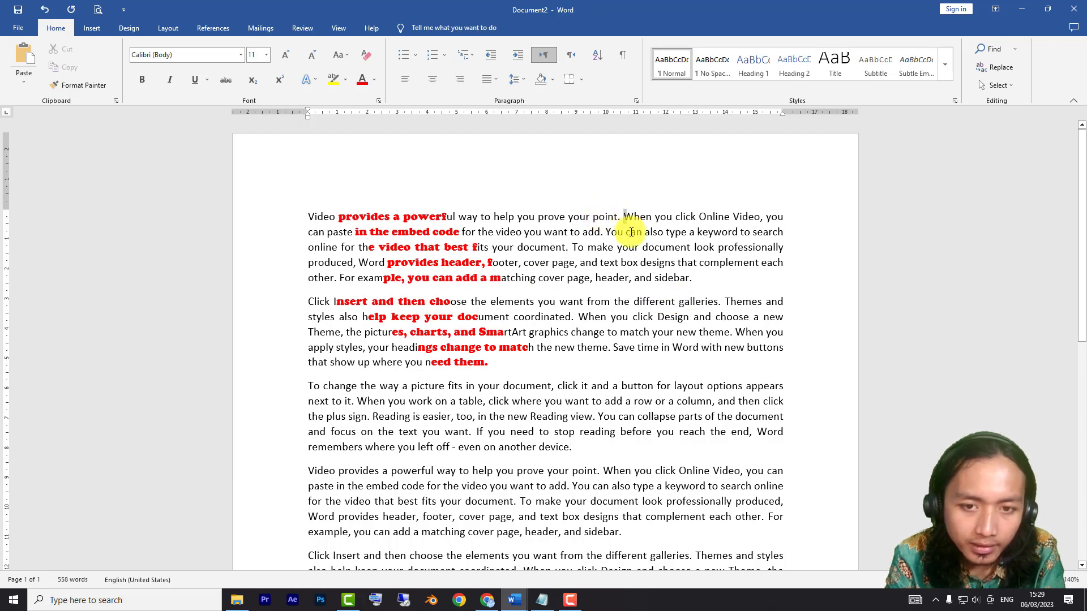
Set the vertical block over the first three lines, starting at "When you click", to the Cooper Black font.
left_click_drag(635, 249, 693, 253)
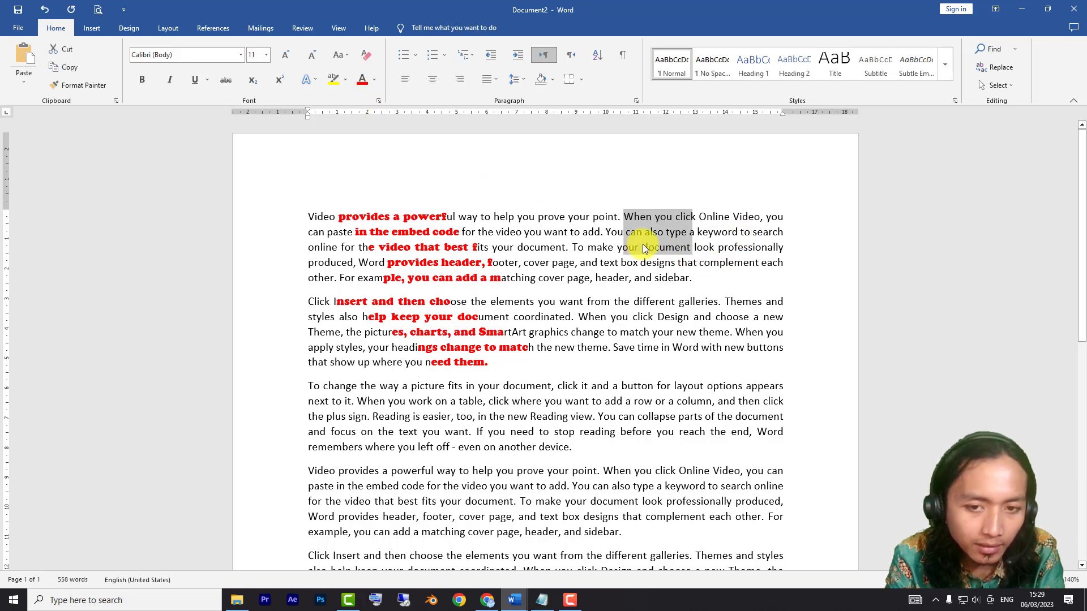
left_click(240, 55)
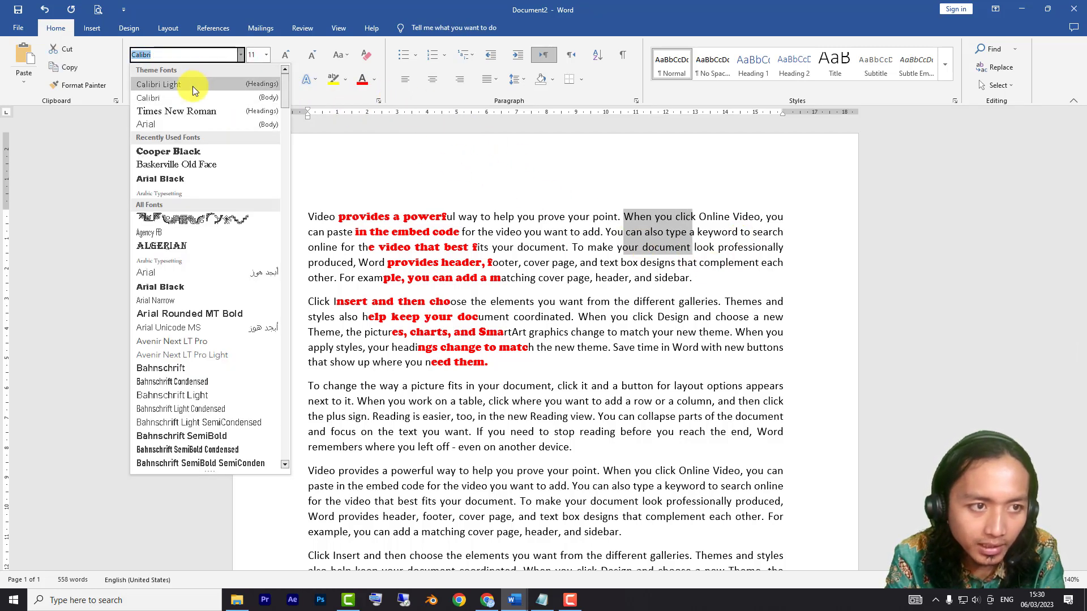
left_click(162, 152)
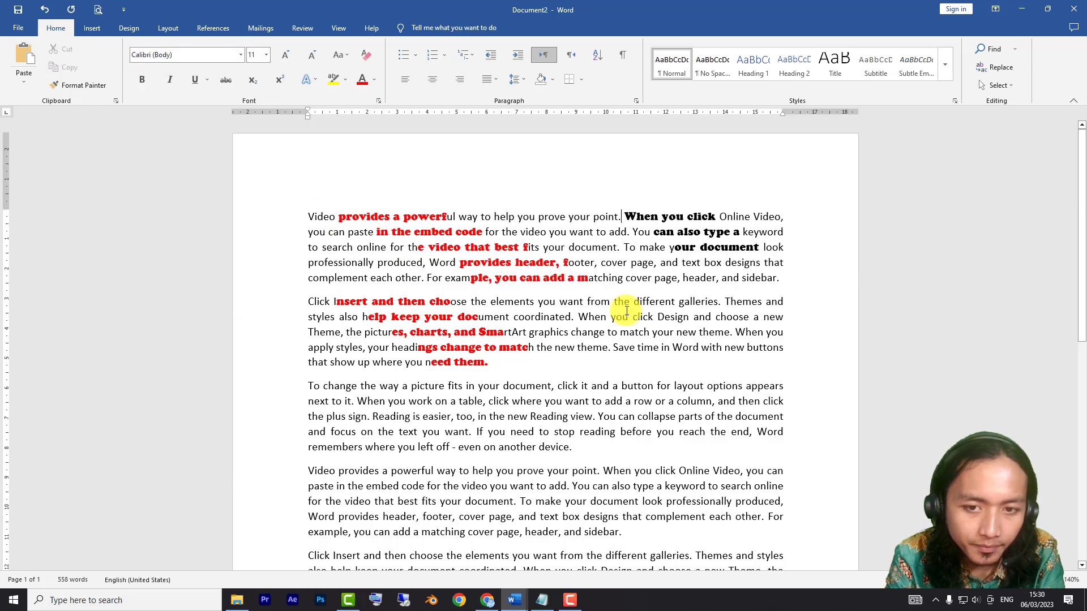
Format a vertical text block from "over page, hea" in the first paragraph down through the fifth paragraph in light blue with the Baskerville Old Face font.
left_click(719, 315)
left_click_drag(632, 293, 695, 536)
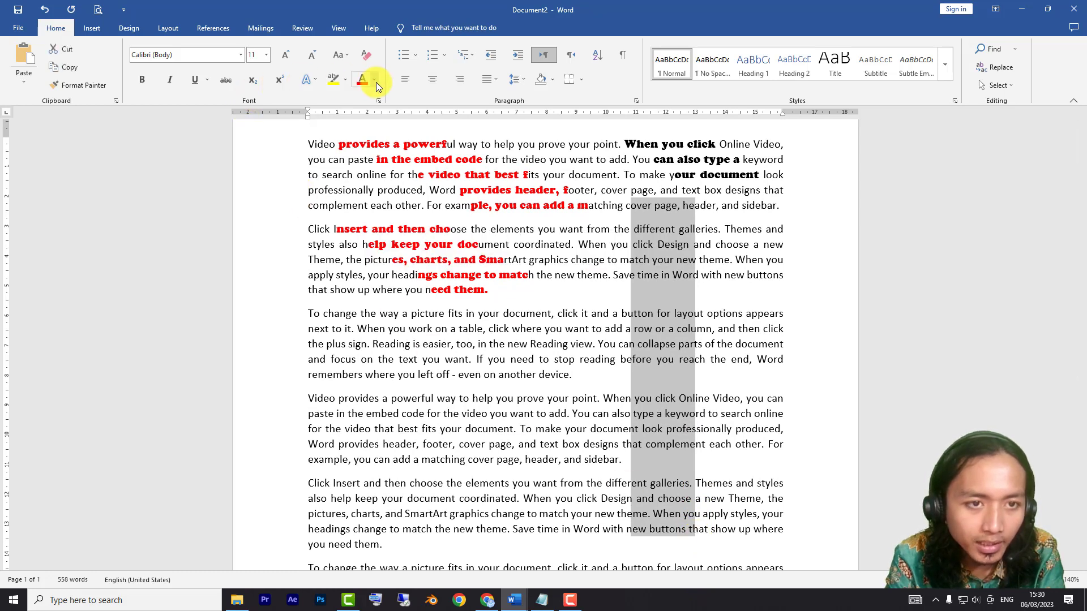
left_click(345, 79)
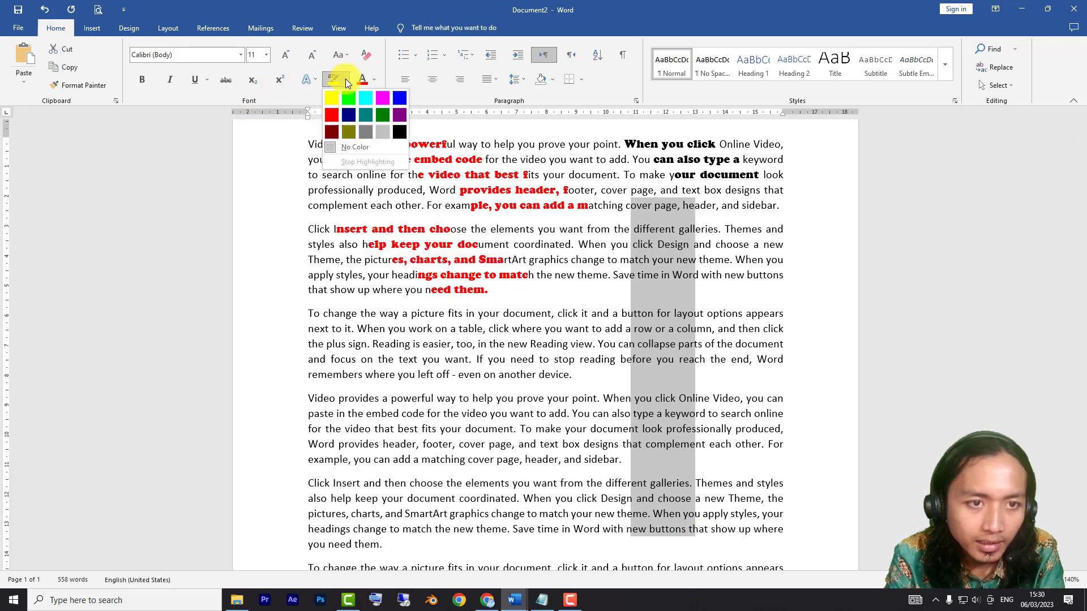
left_click(346, 79)
left_click(373, 80)
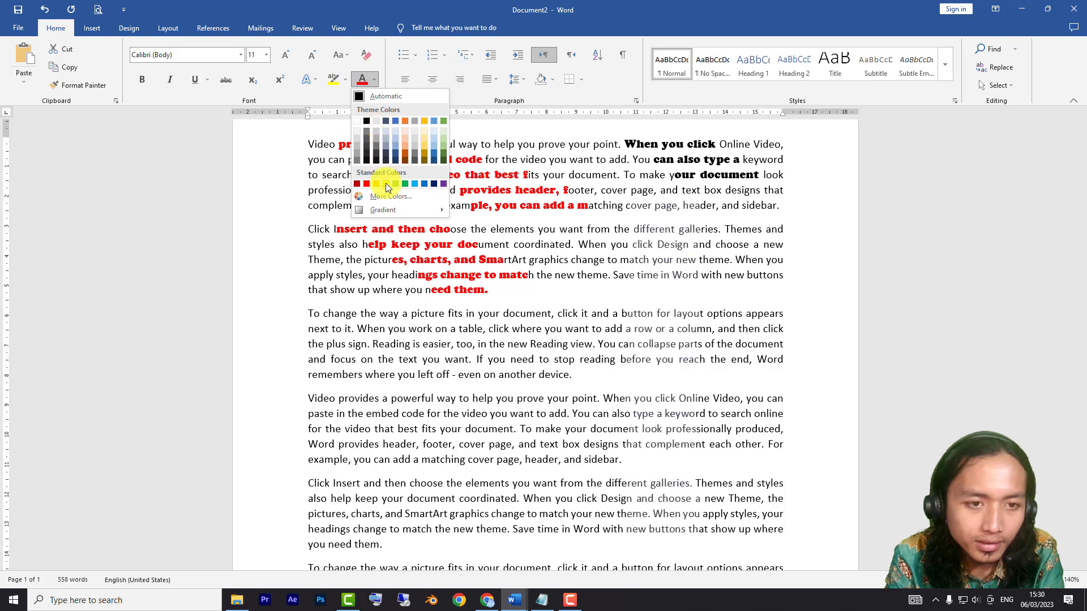
left_click(416, 184)
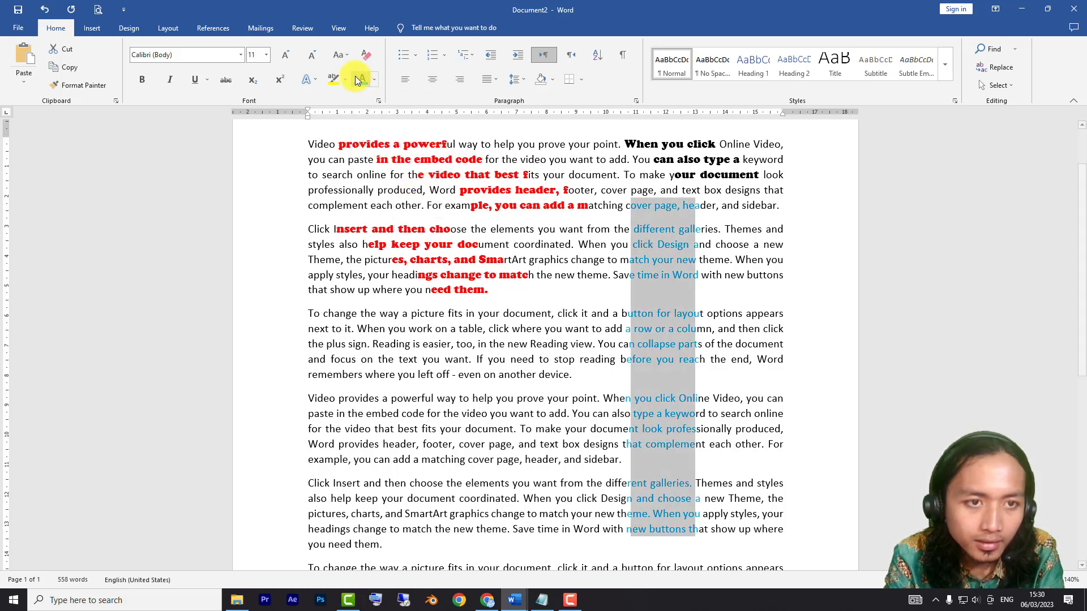
left_click(237, 56)
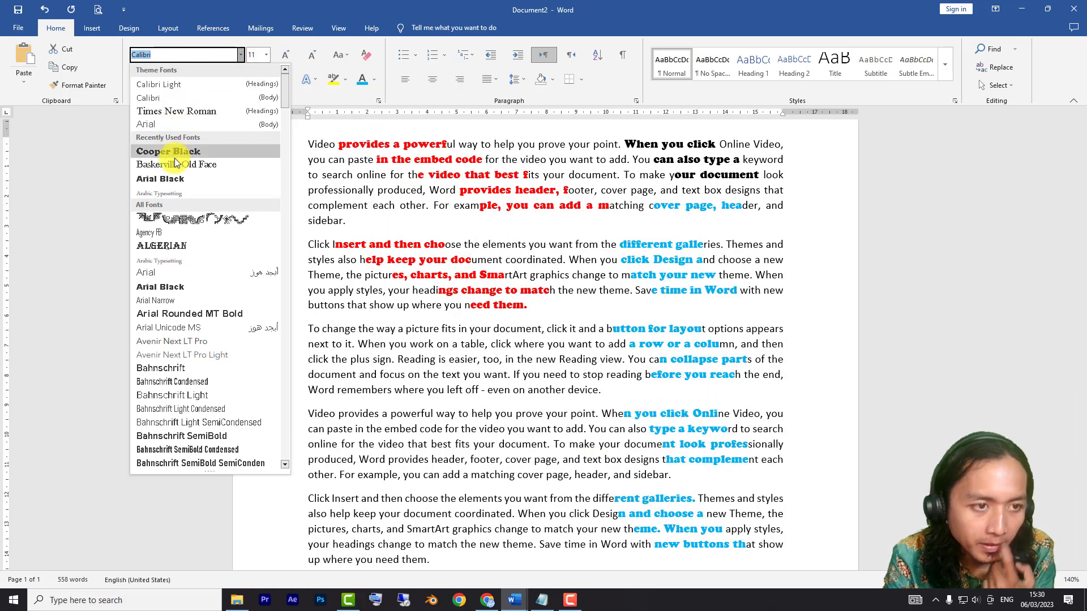
left_click(176, 160)
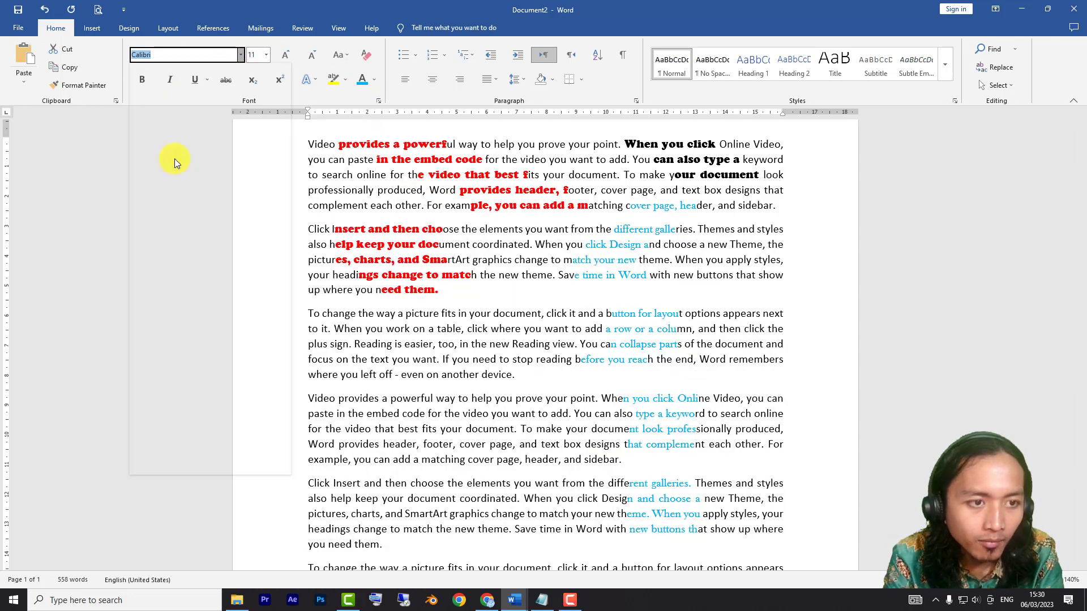
Try highlighting the second paragraph's text from "different galleries" to "Save time in W" in yellow, undo the highlight and clear the selection.
left_click(344, 80)
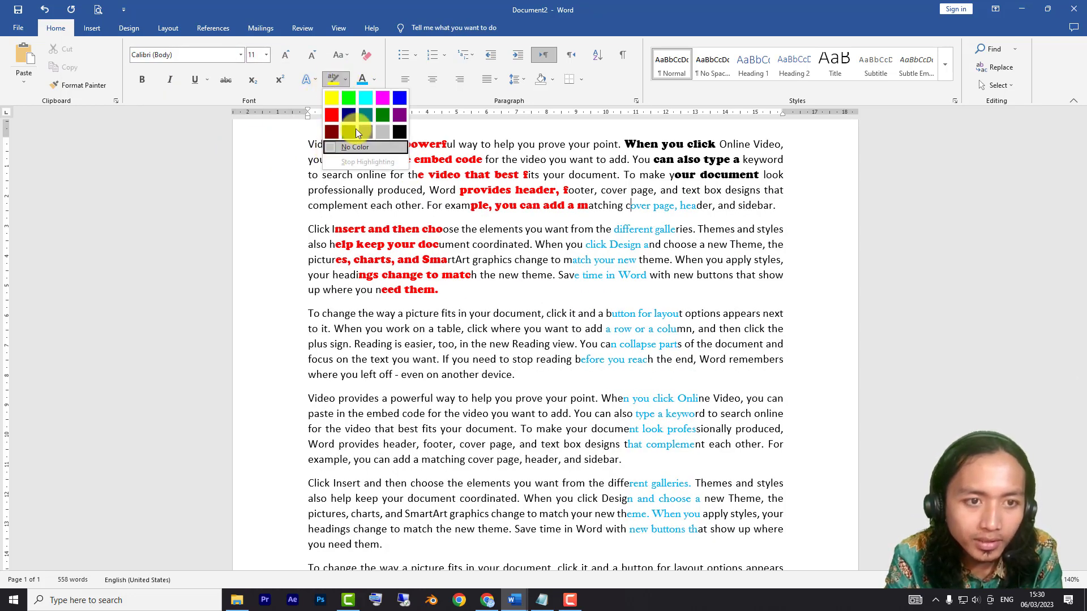
left_click(333, 98)
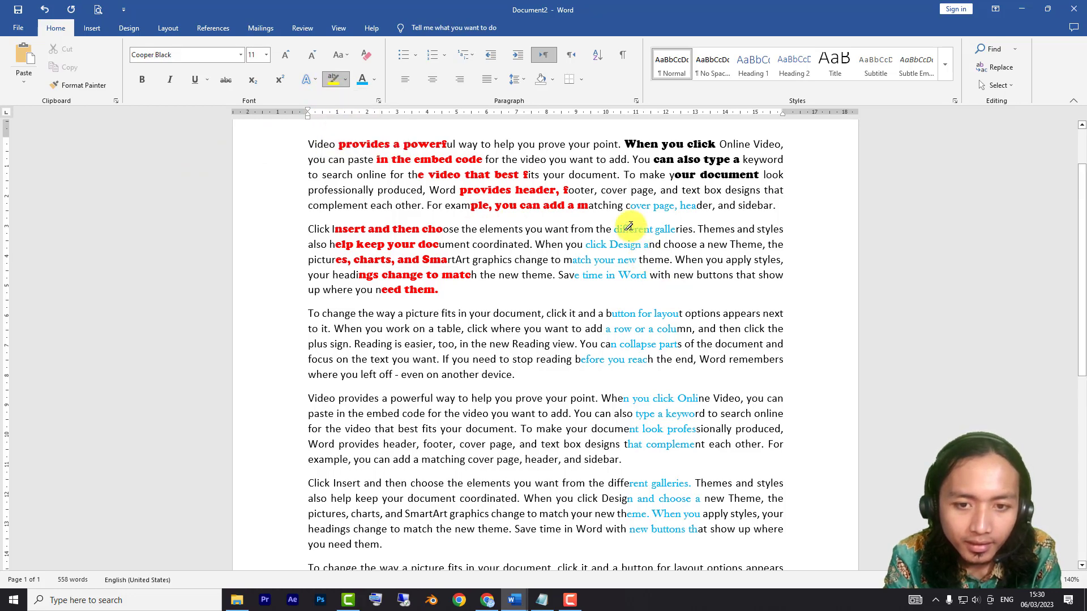
left_click_drag(615, 229, 644, 276)
scroll(582, 356, "down", 3)
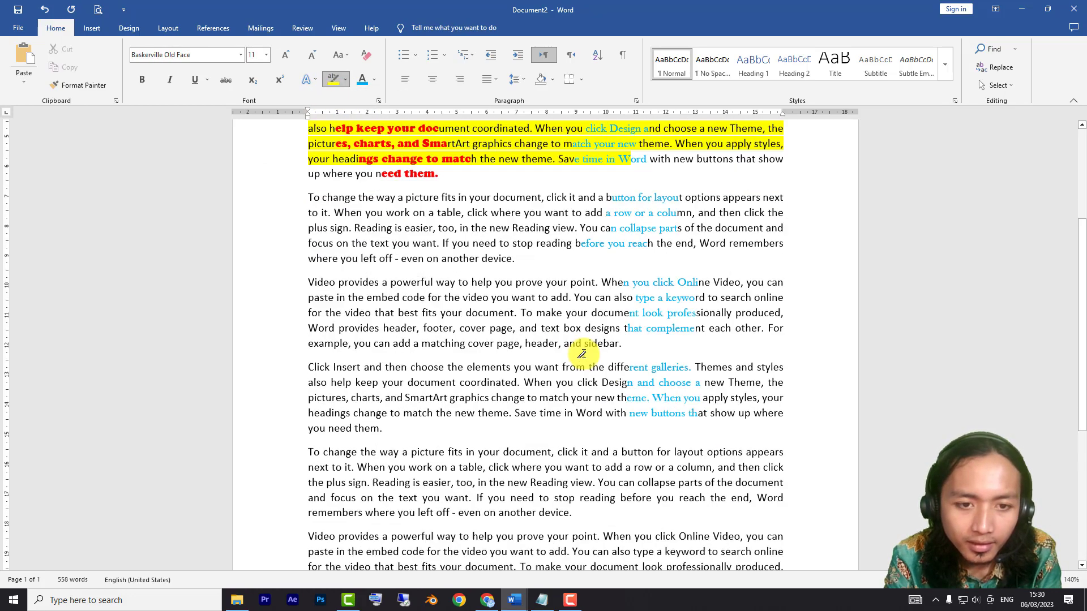
scroll(581, 271, "up", 1, "ctrl")
scroll(582, 270, "up", 3)
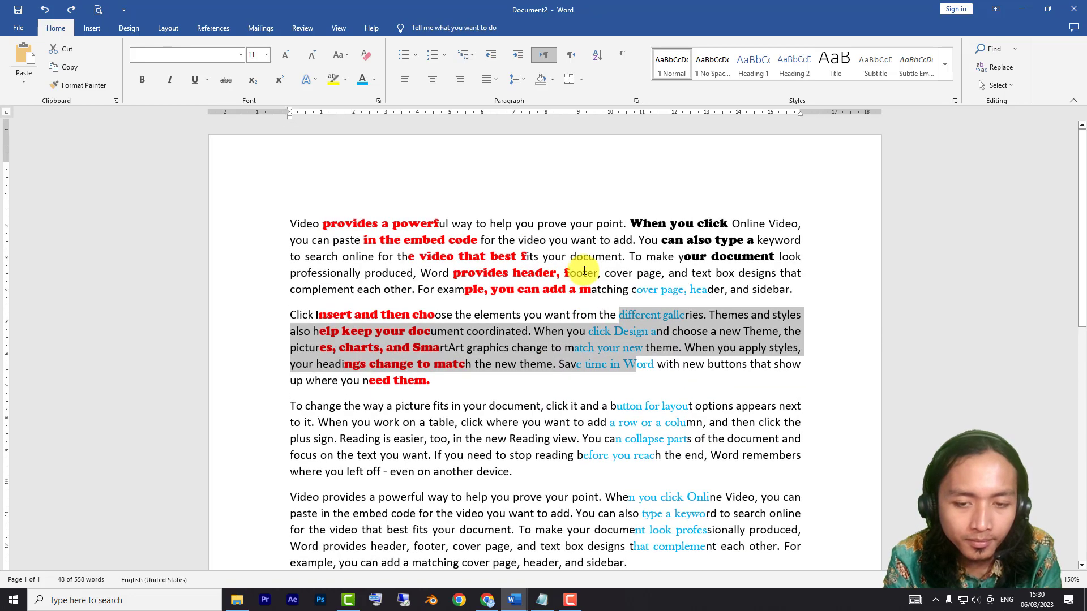
scroll(579, 268, "down", 3)
left_click(578, 267)
Format a vertical text block running down from "ge the way a picture fi" in the third paragraph in red with the Arial Black font.
left_click_drag(335, 182, 439, 336)
scroll(413, 300, "up", 7)
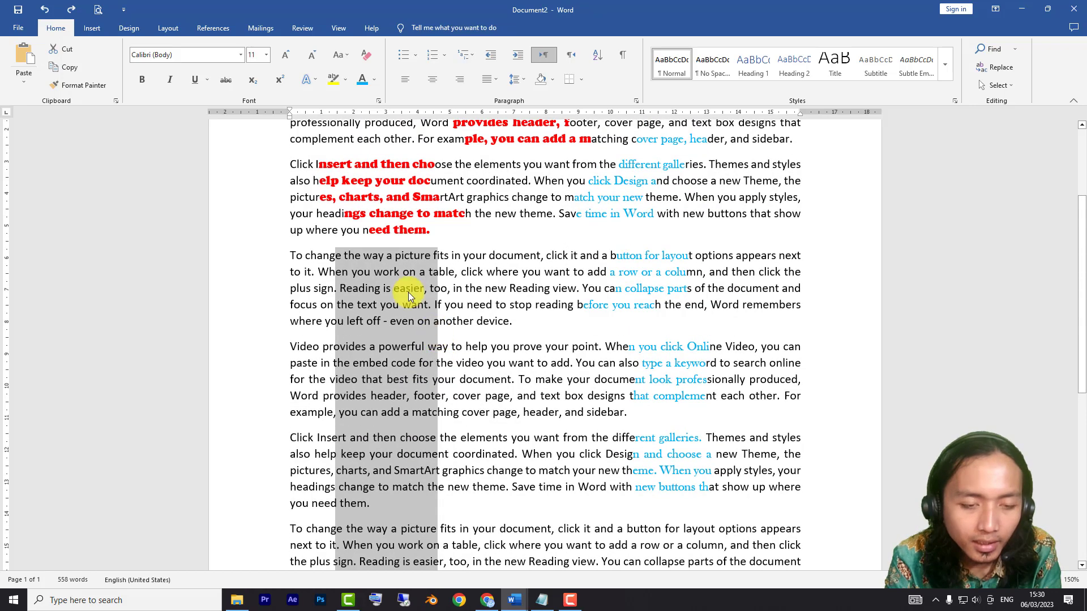
left_click(372, 78)
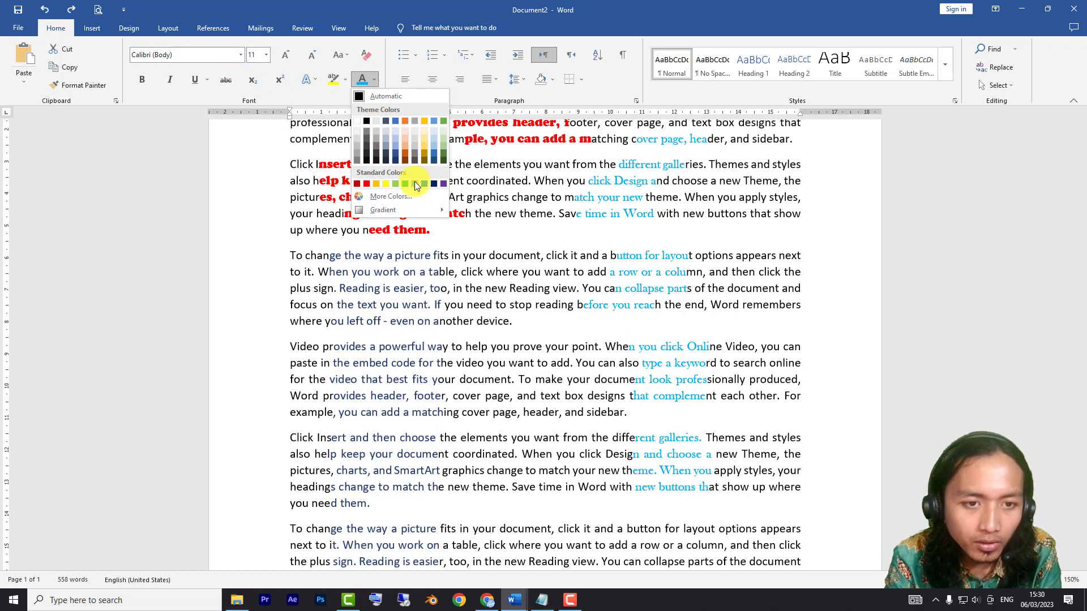
left_click(365, 184)
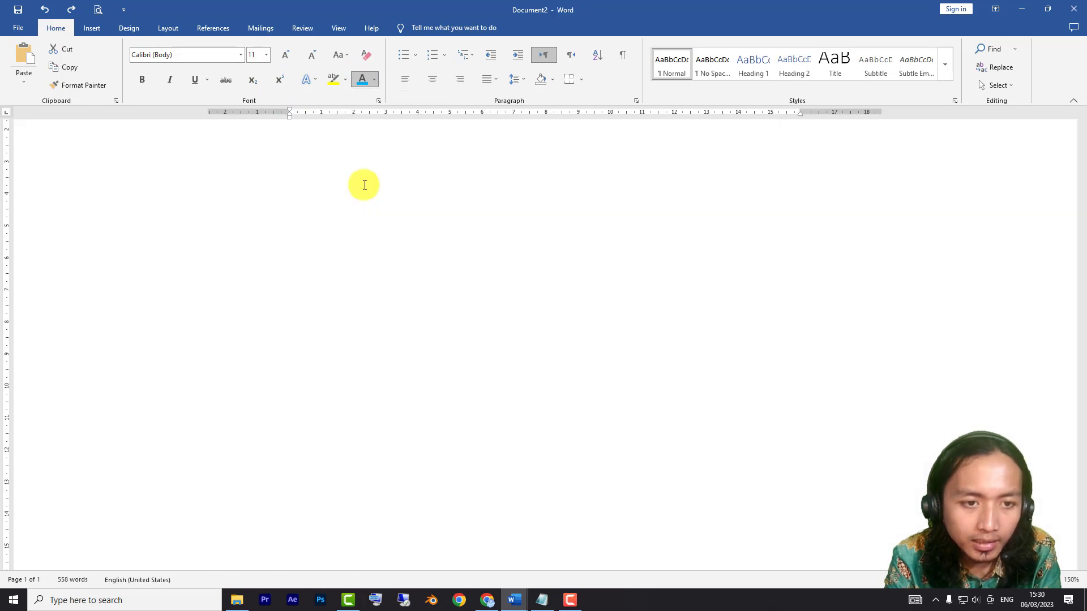
left_click(376, 80)
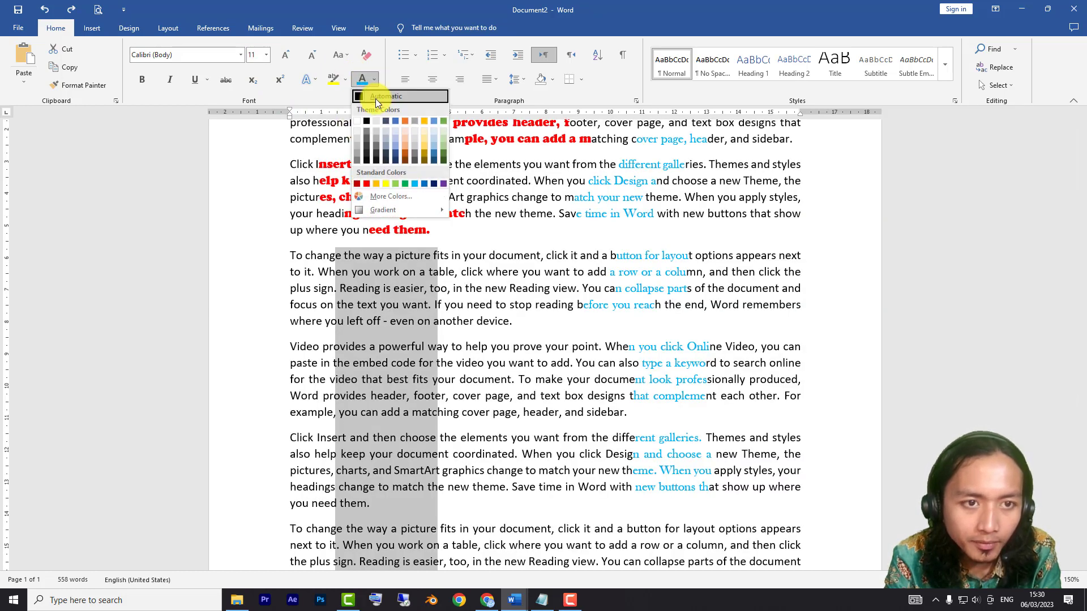
left_click(368, 186)
left_click(240, 56)
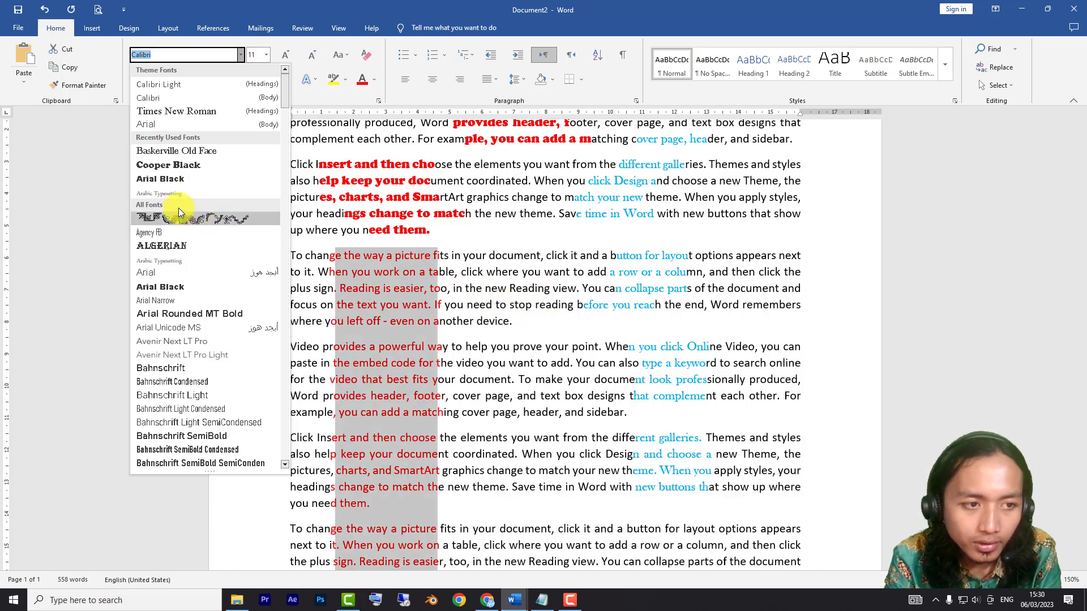
left_click(165, 177)
scroll(530, 319, "up", 3)
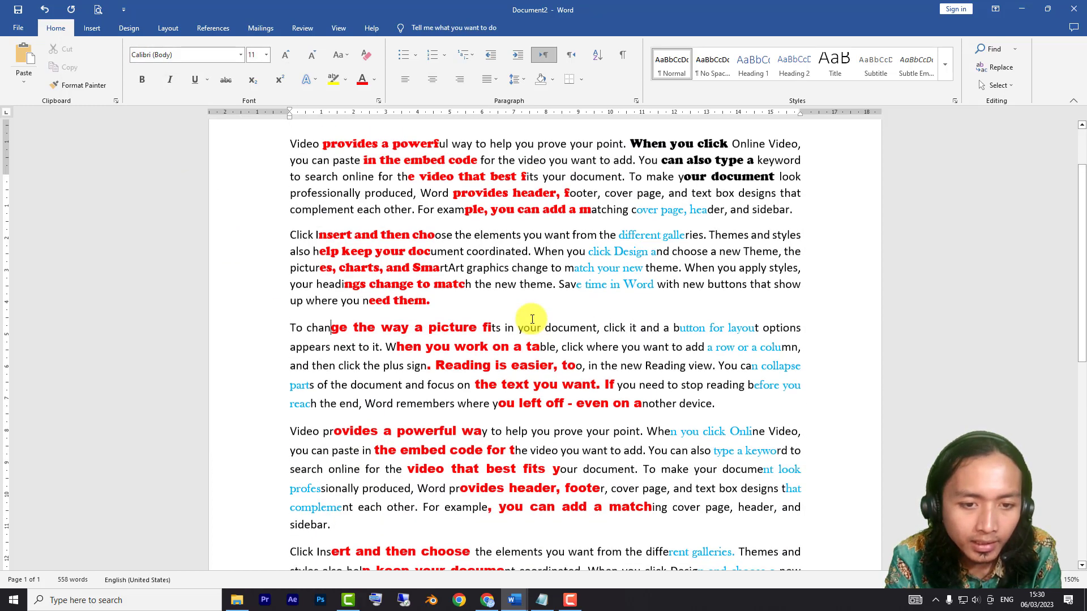
scroll(531, 319, "down", 3)
scroll(529, 315, "up", 3)
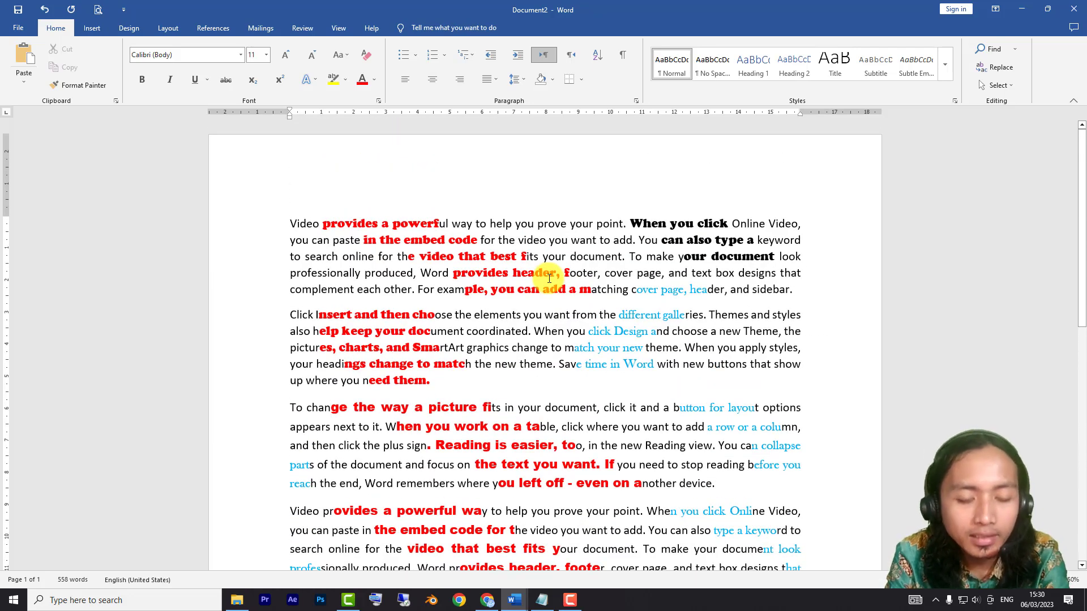
scroll(549, 278, "down", 3)
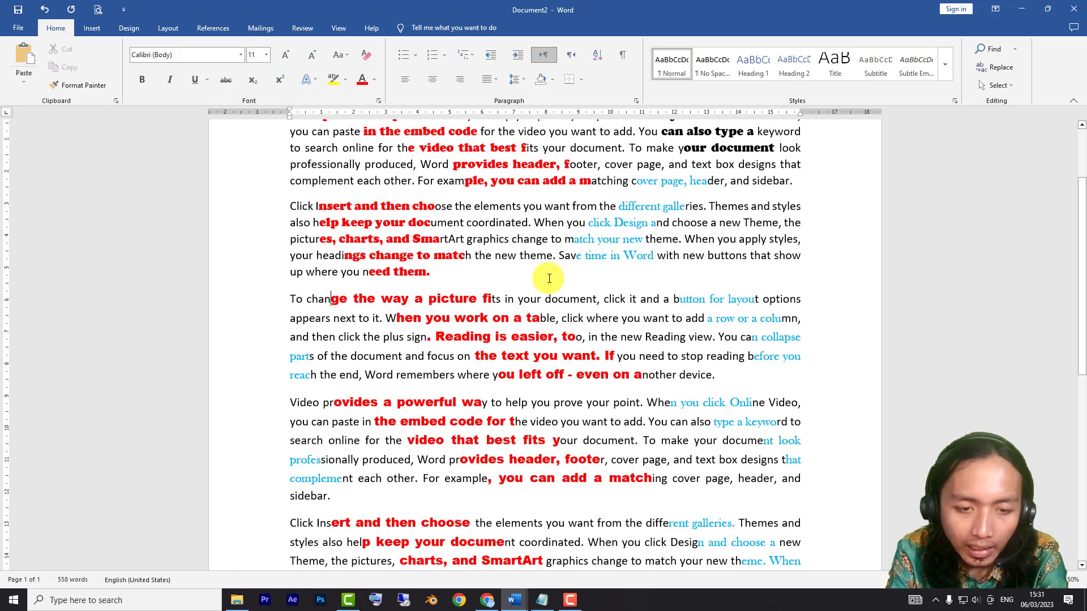
scroll(548, 278, "up", 3)
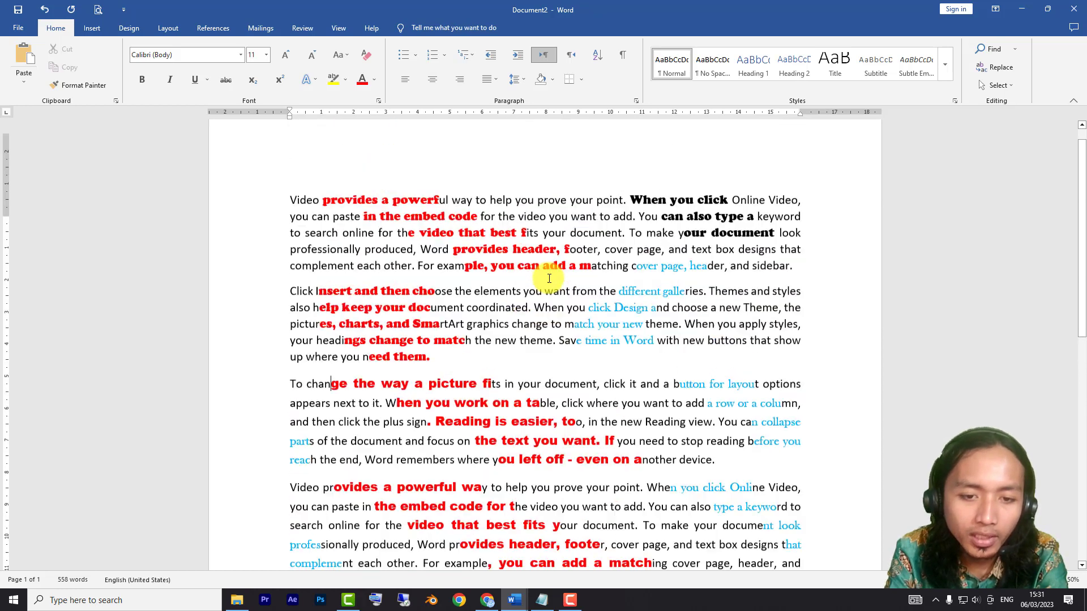
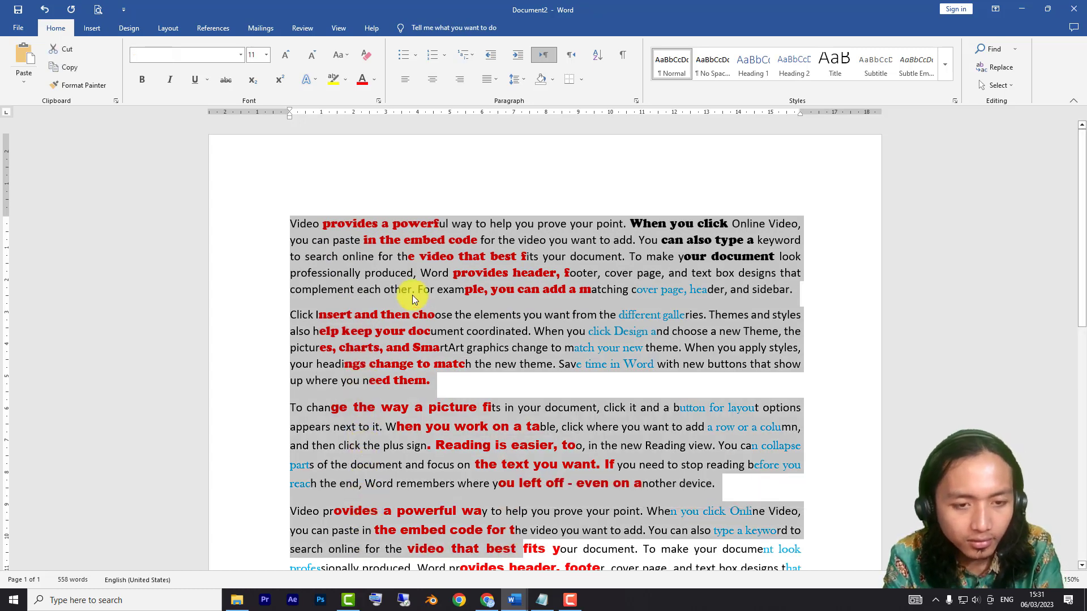
Try ordinary continuous text selections starting at "powerful" in the first line and running into the paragraphs below, clearing each selection.
left_click_drag(393, 218, 446, 429)
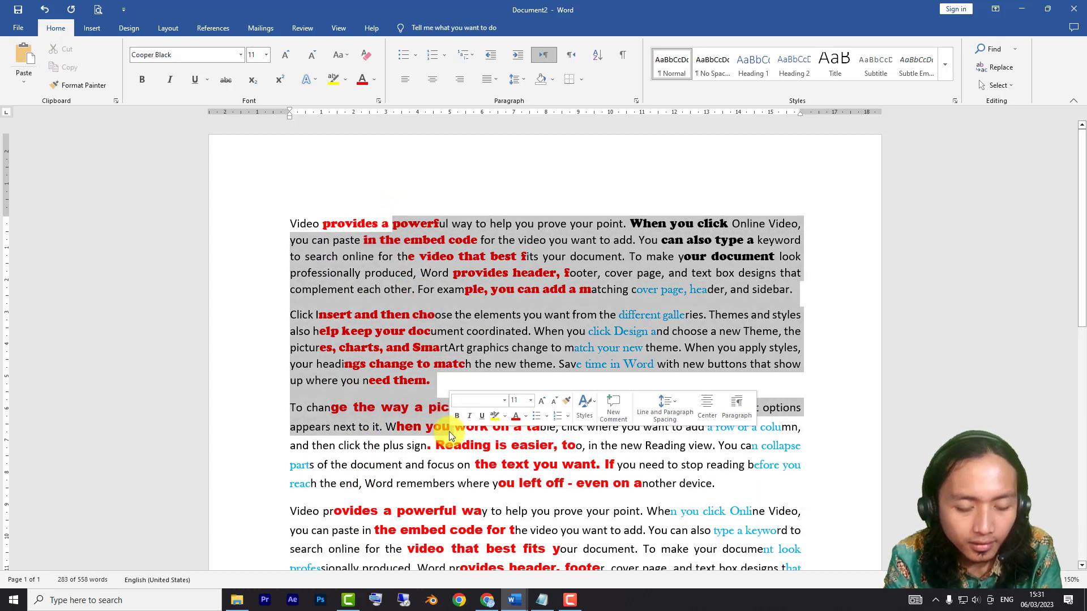
key("super")
key("super")
left_click(428, 255)
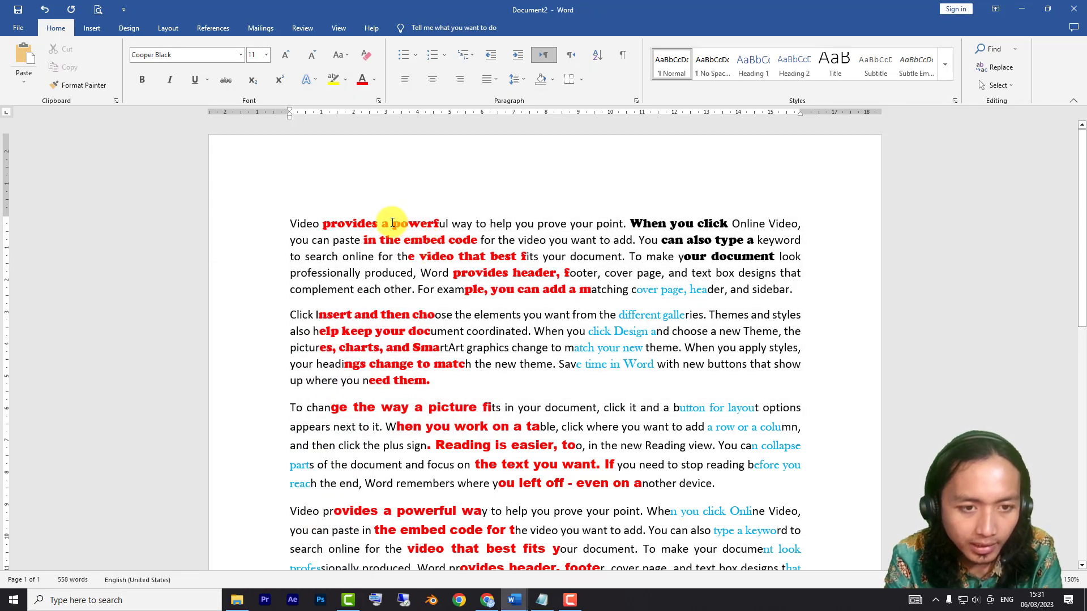
left_click_drag(393, 222, 609, 502)
left_click(311, 283)
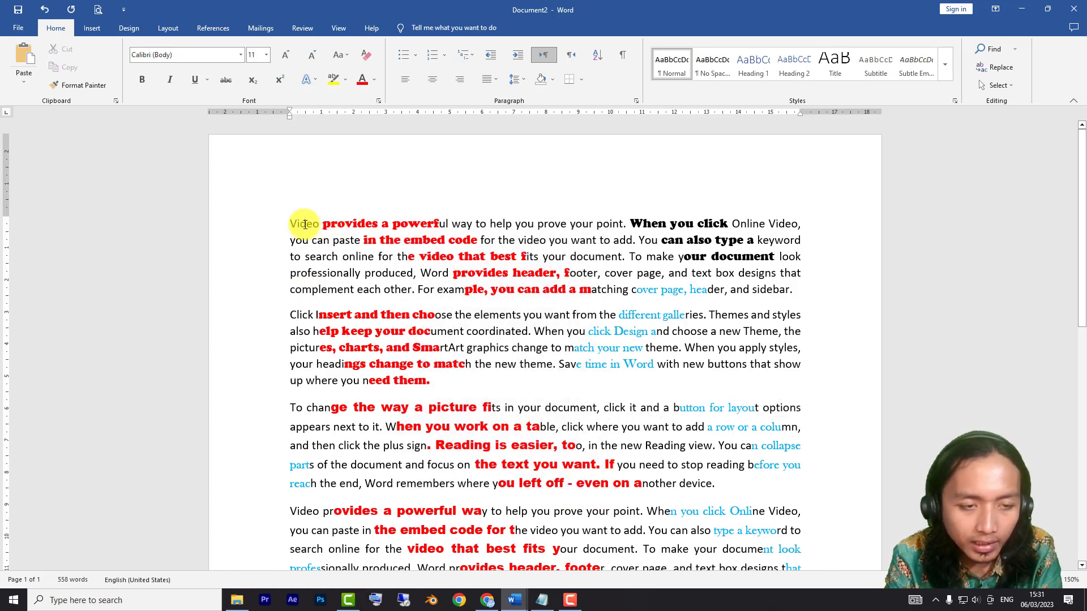
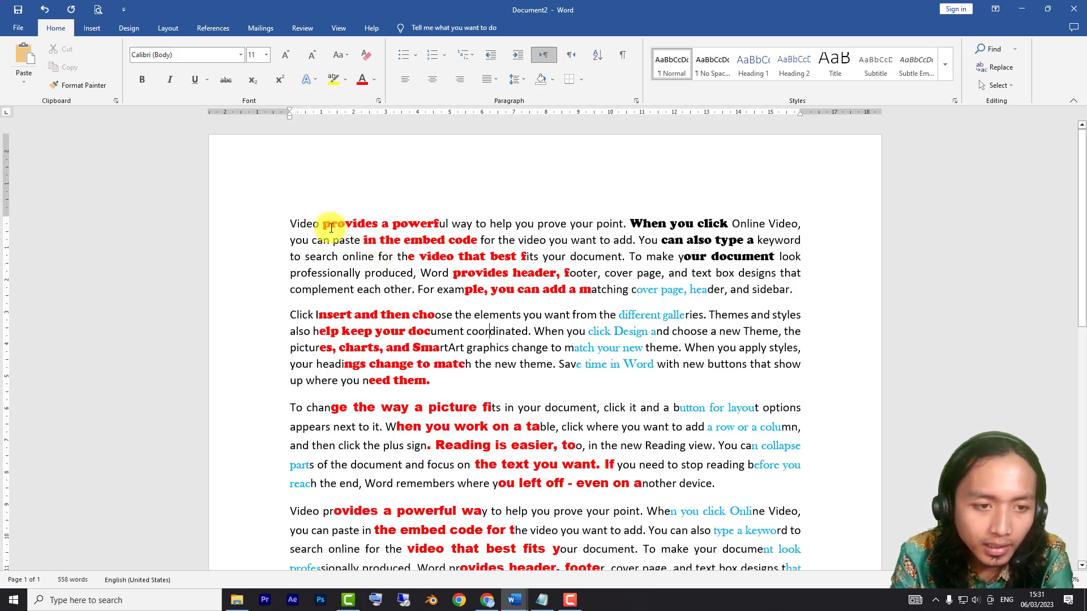
Try selecting a vertical text block starting at "provides" in the first line and reaching into the third paragraph, and clear the selection.
key("alt")
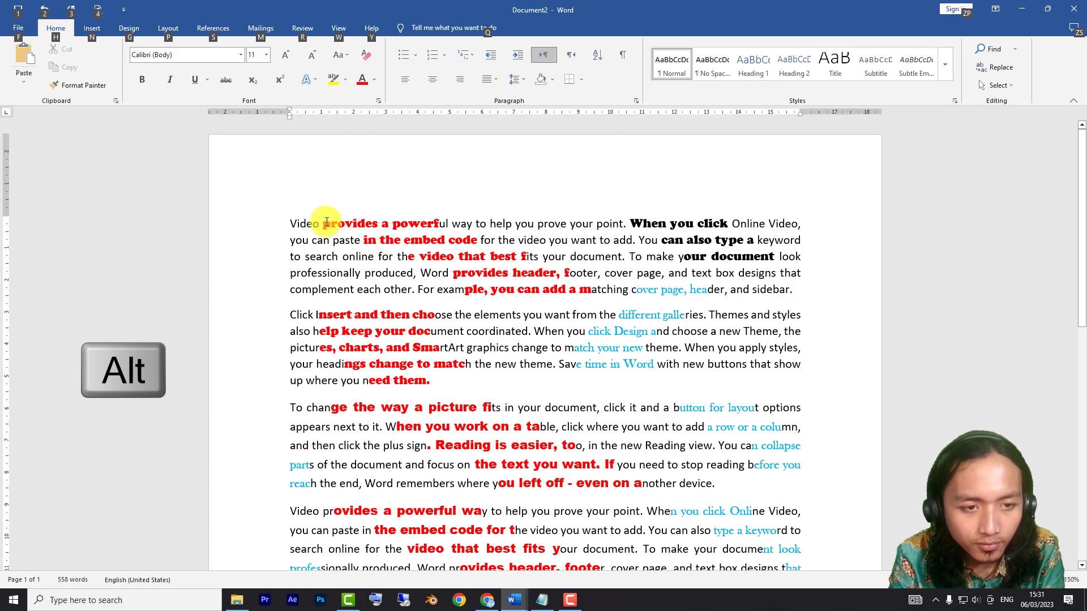
left_click_drag(327, 222, 416, 341)
scroll(417, 340, "up", 3)
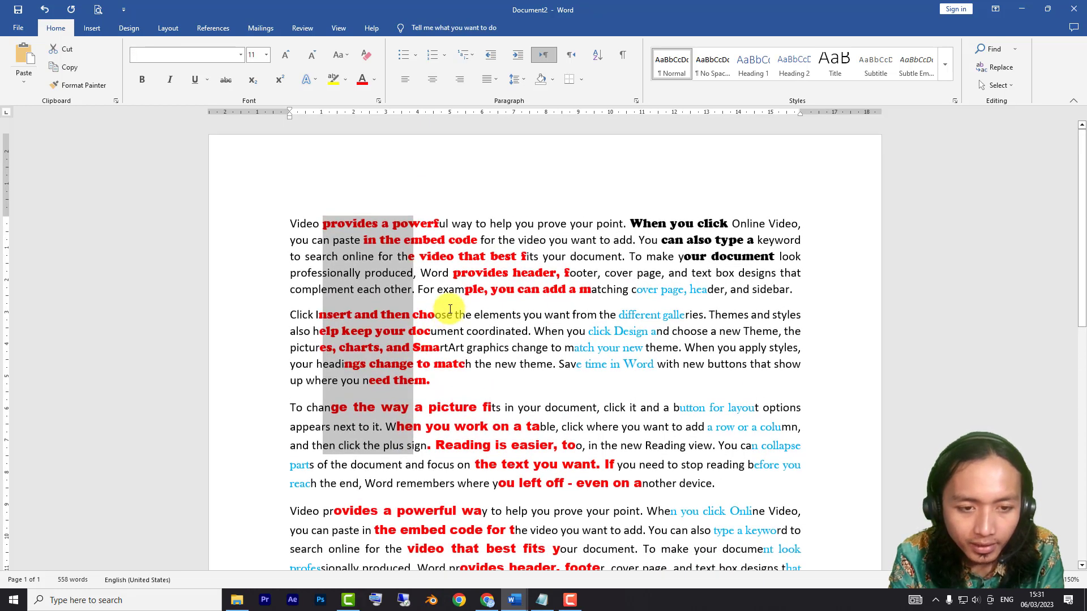
left_click(450, 310)
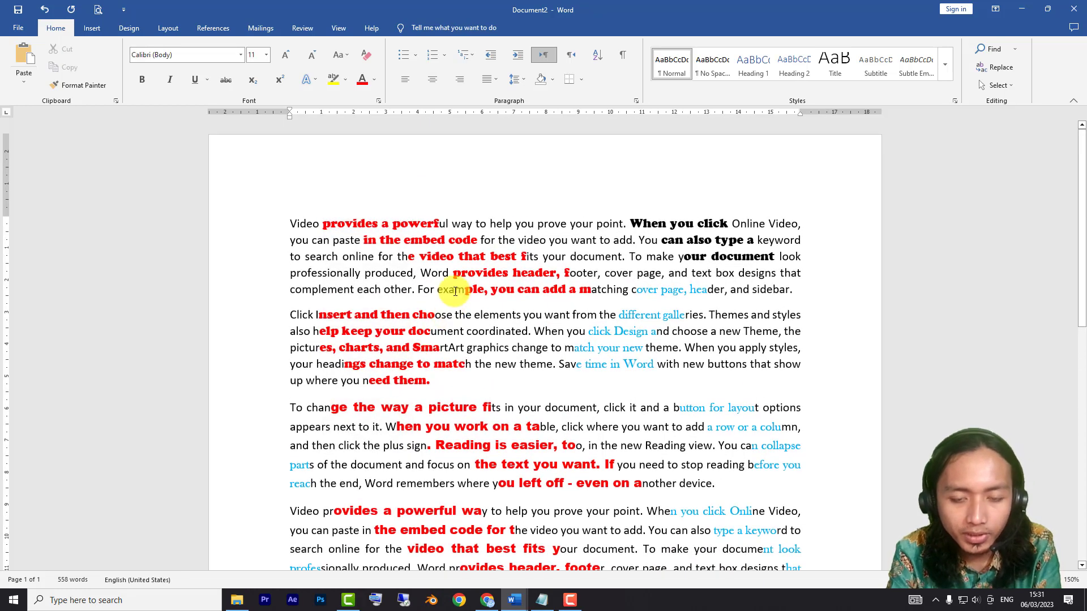